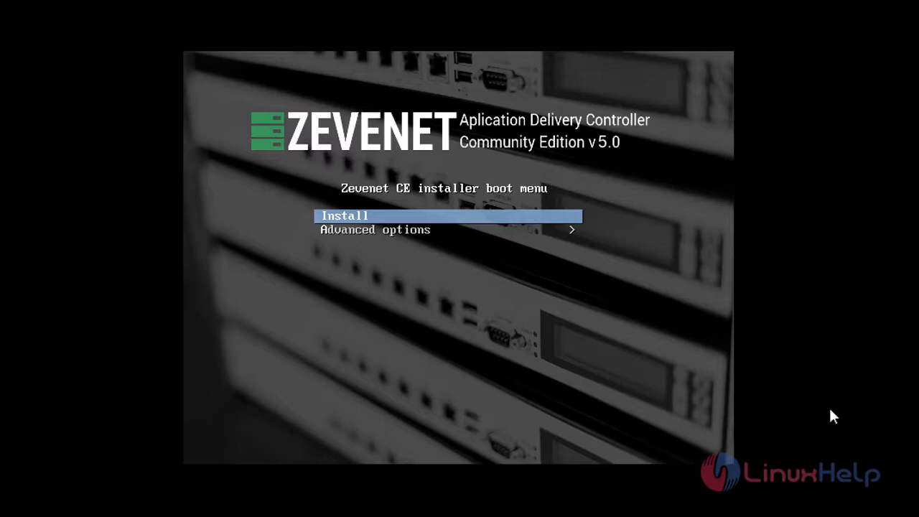
Step: Start the Install entry from the Zevenet CE boot menu
{"action": "key", "text": "Down"}
{"action": "key", "text": "Up"}
{"action": "key", "text": "Return"}
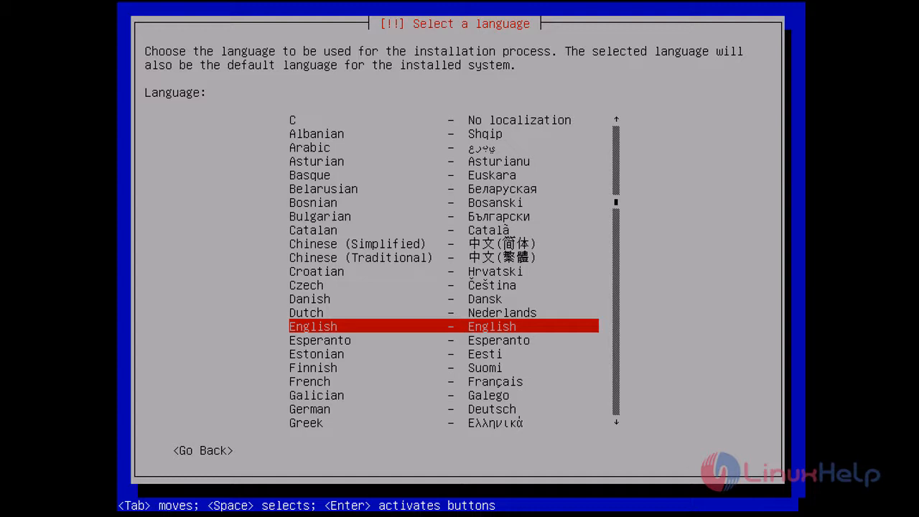
Step: Choose English as the language, India as the location, and the American English keymap
{"action": "key", "text": "Return"}
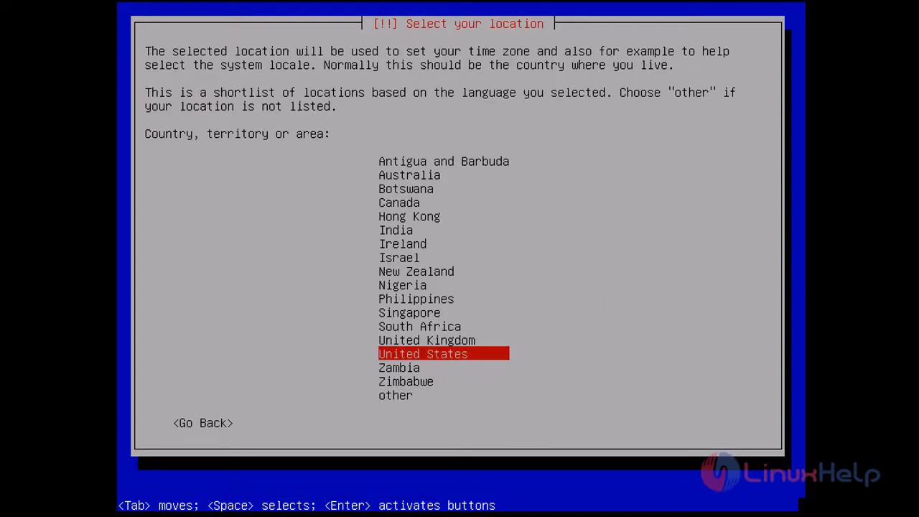
{"action": "key", "text": "Up"}
{"action": "key", "text": "Up"}
{"action": "key", "text": "Up"}
{"action": "key", "text": "Up"}
{"action": "key", "text": "Up"}
{"action": "key", "text": "Up"}
{"action": "key", "text": "Up"}
{"action": "key", "text": "Up"}
{"action": "key", "text": "Up"}
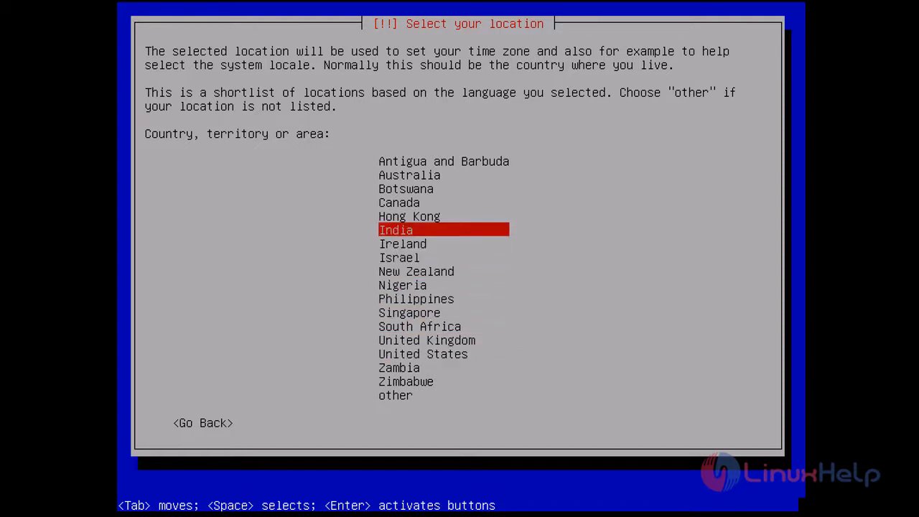
{"action": "key", "text": "Return"}
{"action": "key", "text": "Down"}
{"action": "key", "text": "Down"}
{"action": "key", "text": "Down"}
{"action": "key", "text": "Down"}
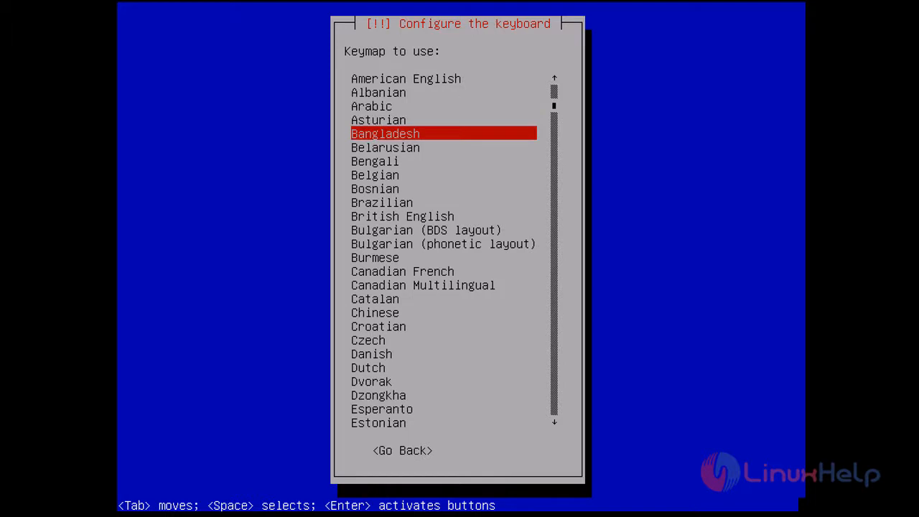
{"action": "key", "text": "Up"}
{"action": "key", "text": "Up"}
{"action": "key", "text": "Up"}
{"action": "key", "text": "Up"}
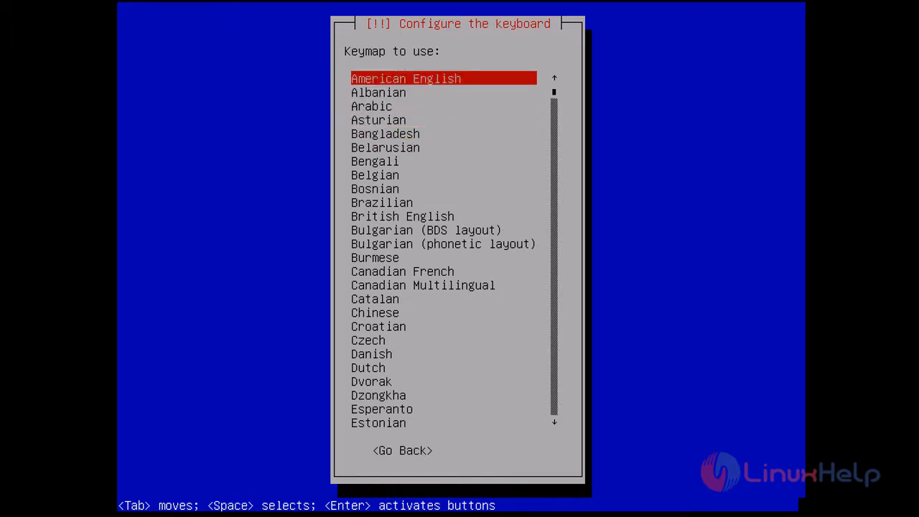
{"action": "key", "text": "Return"}
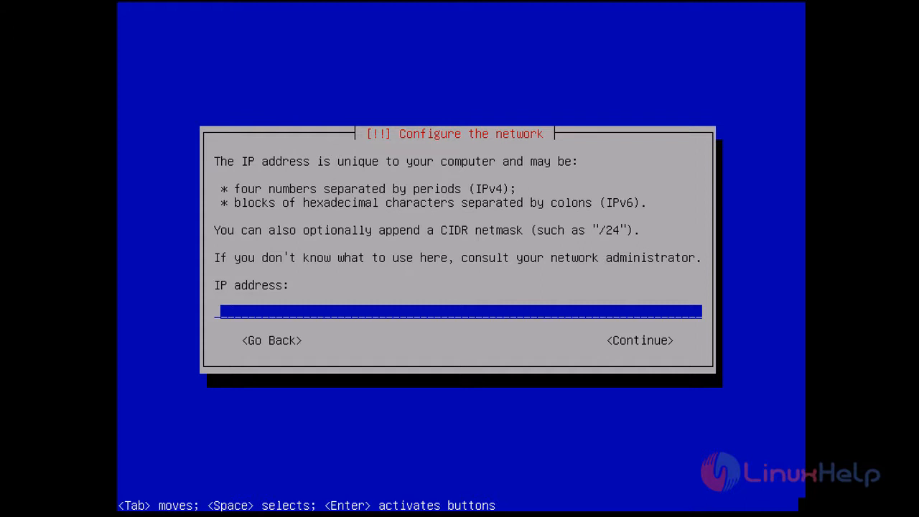
Step: Set the IP address to 192.168.7.234, accepting netmask 255.255.255.0 and gateway 192.168.7.1
{"action": "type", "text": "192.168"}
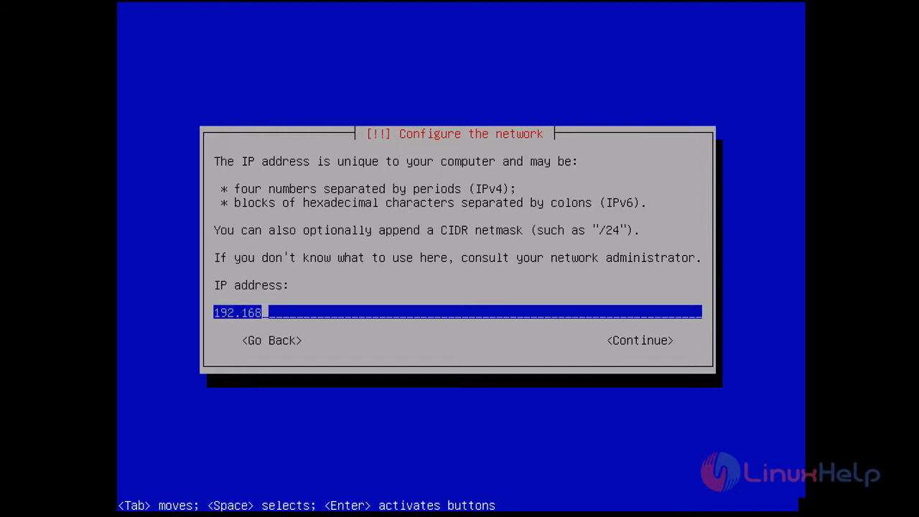
{"action": "type", "text": ".7.234"}
{"action": "key", "text": "Tab"}
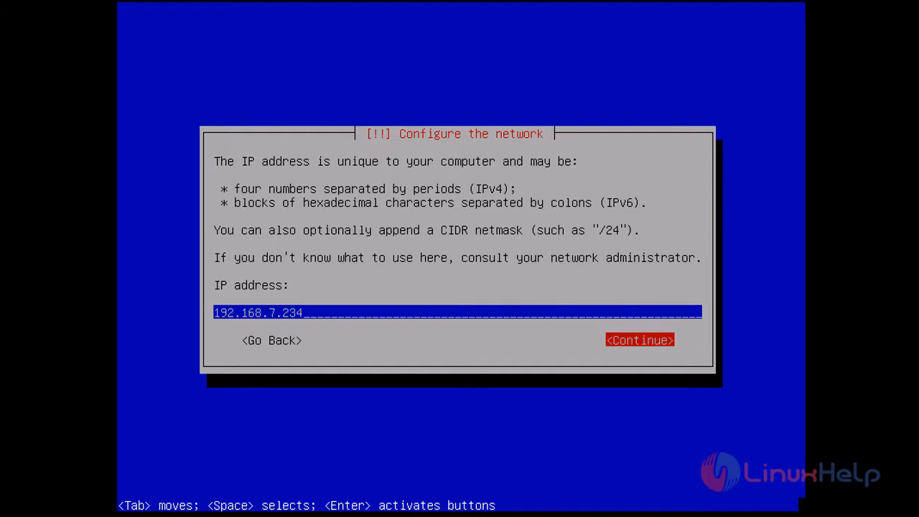
{"action": "key", "text": "Return"}
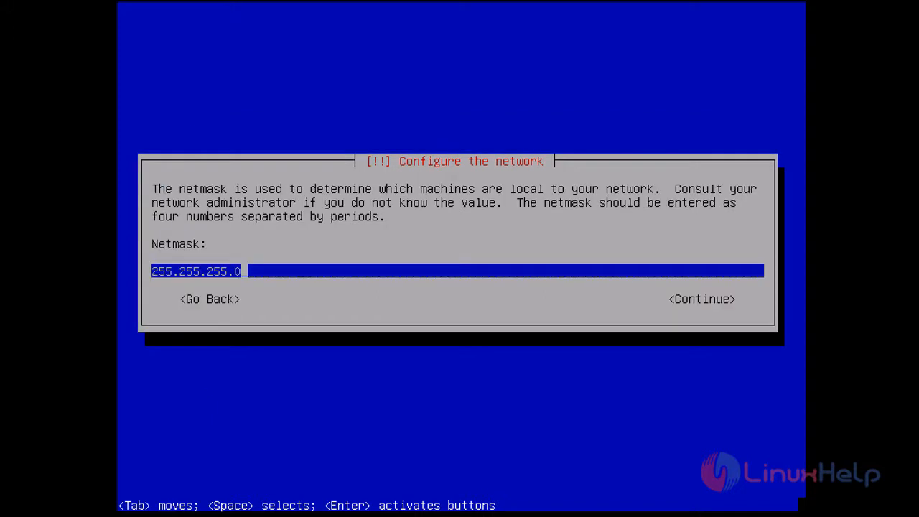
{"action": "key", "text": "Tab"}
{"action": "key", "text": "Return"}
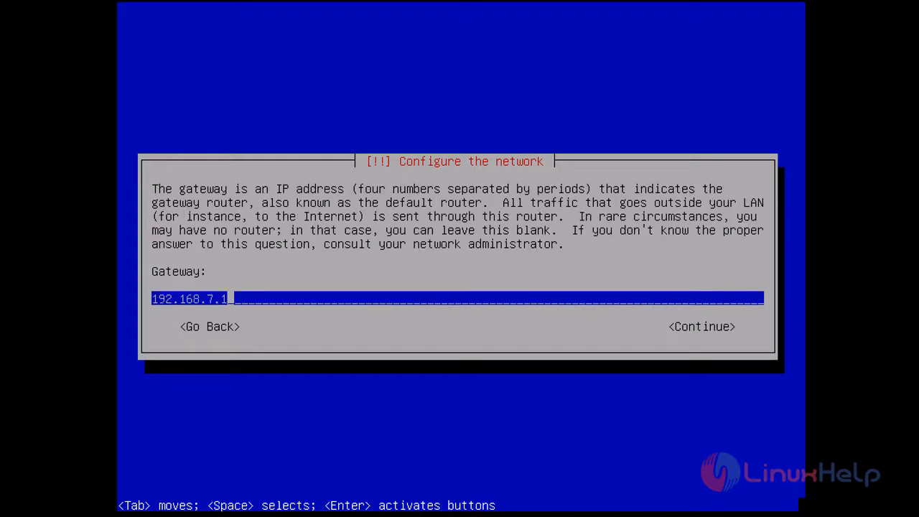
{"action": "key", "text": "Tab"}
{"action": "key", "text": "Return"}
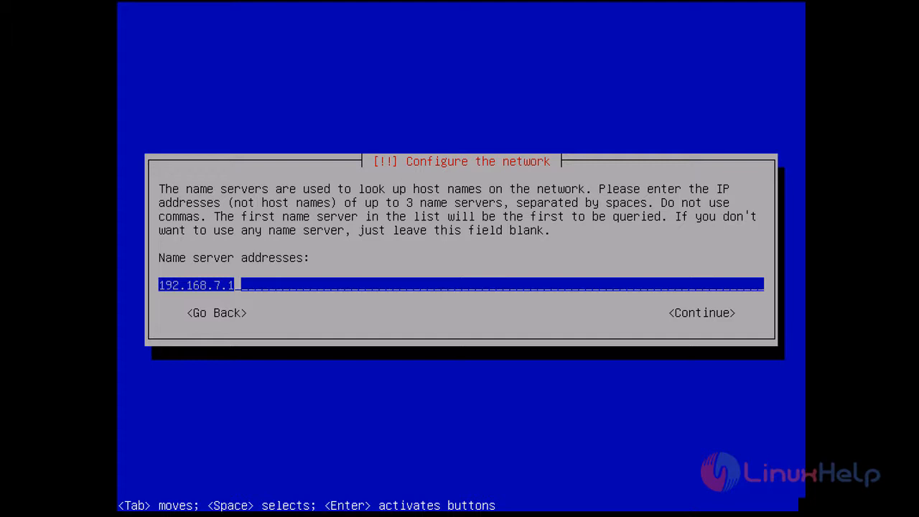
Step: Clear the prefilled name server address and continue without name servers
{"action": "key", "text": "BackSpace"}
{"action": "key", "text": "BackSpace"}
{"action": "key", "text": "BackSpace"}
{"action": "key", "text": "BackSpace"}
{"action": "key", "text": "BackSpace"}
{"action": "key", "text": "BackSpace"}
{"action": "key", "text": "BackSpace"}
{"action": "key", "text": "BackSpace"}
{"action": "key", "text": "BackSpace"}
{"action": "key", "text": "BackSpace"}
{"action": "key", "text": "BackSpace"}
{"action": "key", "text": "Tab"}
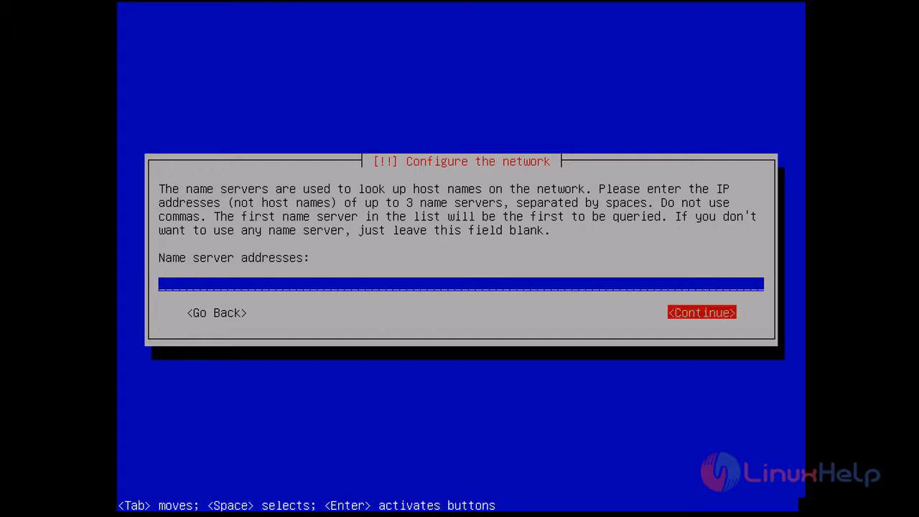
{"action": "key", "text": "Return"}
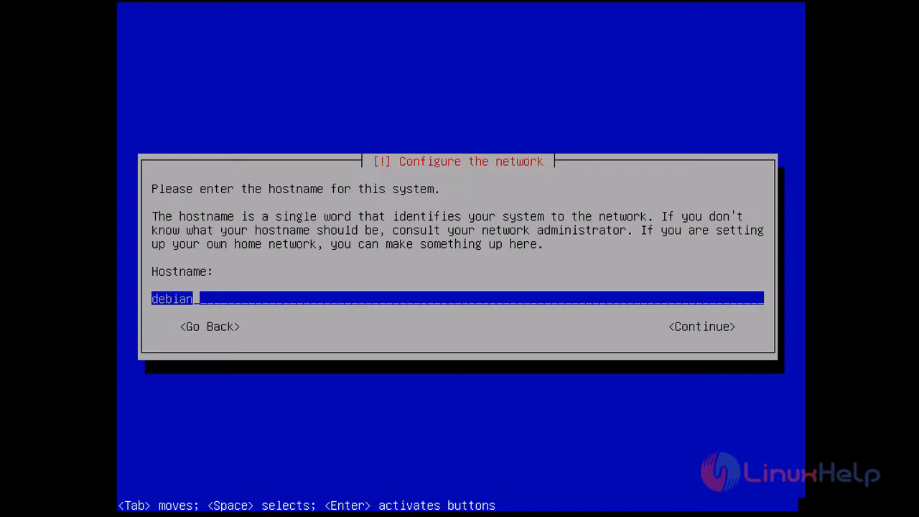
Step: Replace the default 'debian' hostname with 'zevenet-demo'
{"action": "key", "text": "BackSpace"}
{"action": "key", "text": "BackSpace"}
{"action": "key", "text": "BackSpace"}
{"action": "key", "text": "BackSpace"}
{"action": "key", "text": "BackSpace"}
{"action": "key", "text": "BackSpace"}
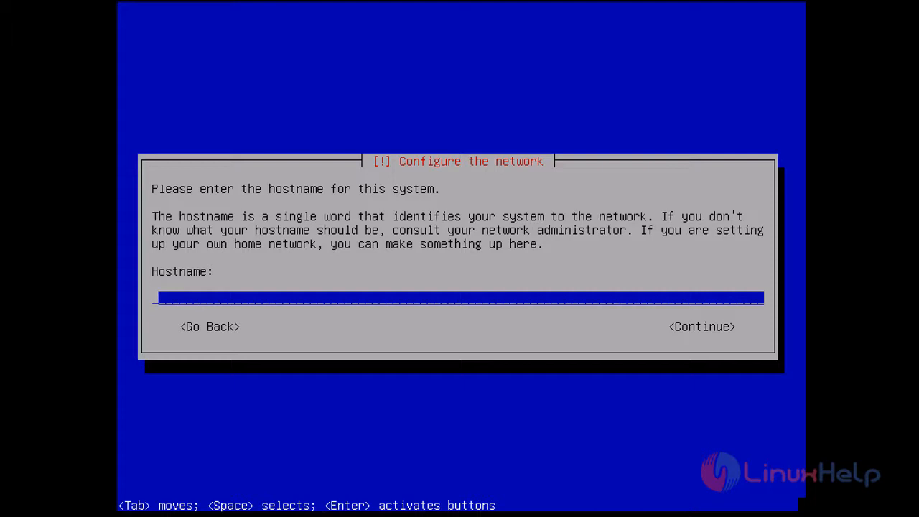
{"action": "type", "text": "zevenet"}
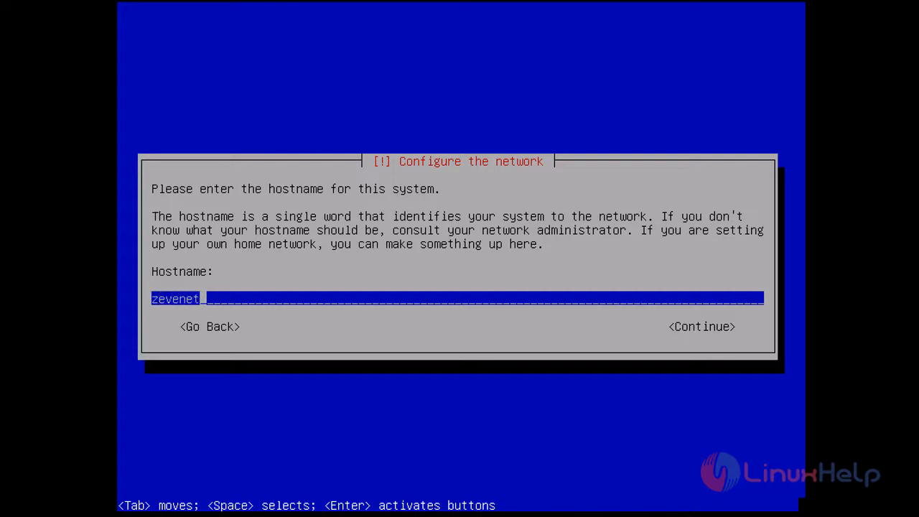
{"action": "type", "text": "-demo"}
{"action": "key", "text": "Tab"}
{"action": "key", "text": "Return"}
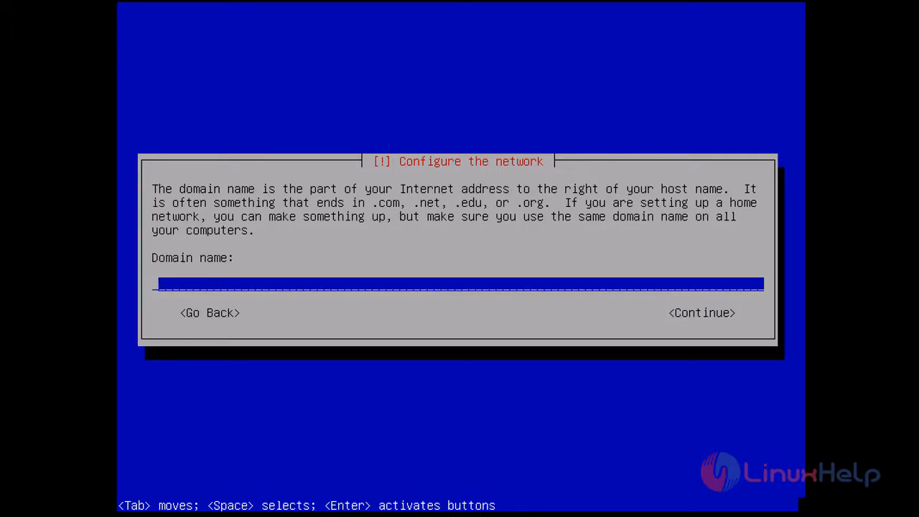
Step: Set the domain name to linuxhelp.com
{"action": "type", "text": "linuxhelp.com"}
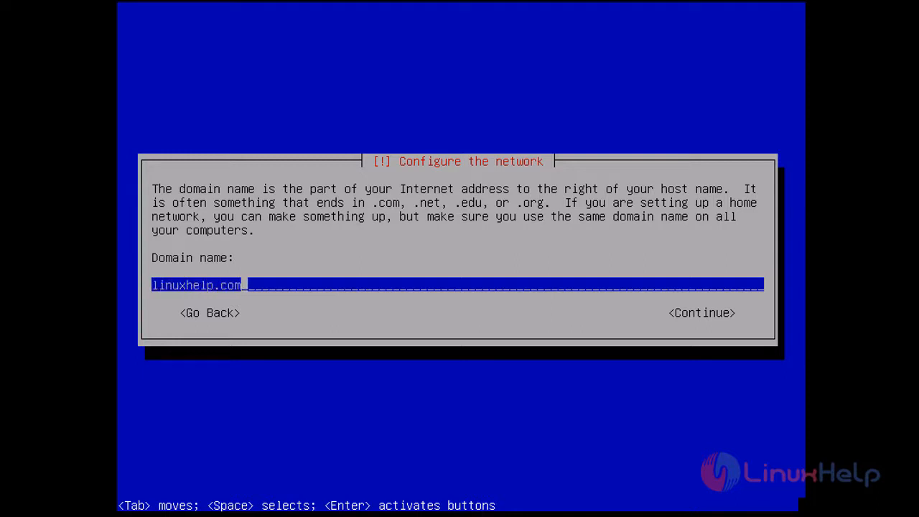
{"action": "key", "text": "Tab"}
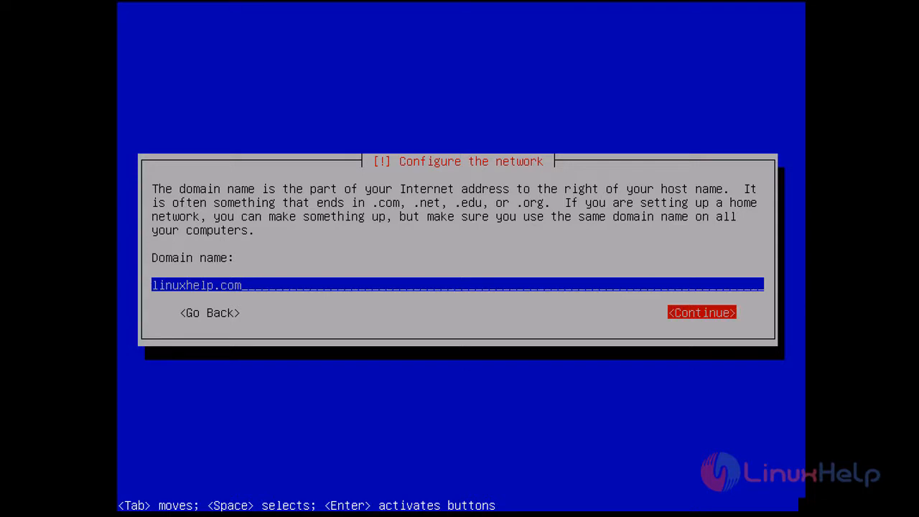
{"action": "key", "text": "Return"}
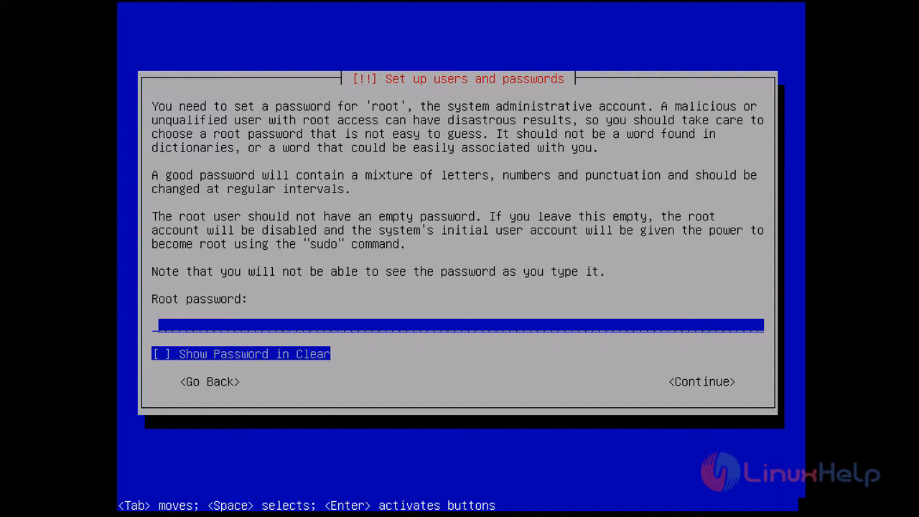
Step: Enter the root password, showing it in clear text to check it
{"action": "type", "text": "******"}
{"action": "key", "text": "Tab"}
{"action": "key", "text": "space"}
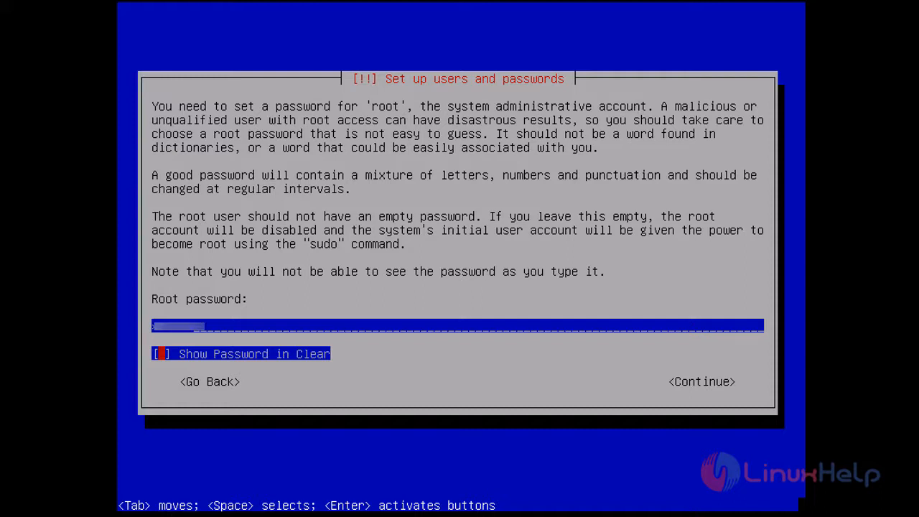
{"action": "key", "text": "space"}
{"action": "key", "text": "space"}
{"action": "key", "text": "Tab"}
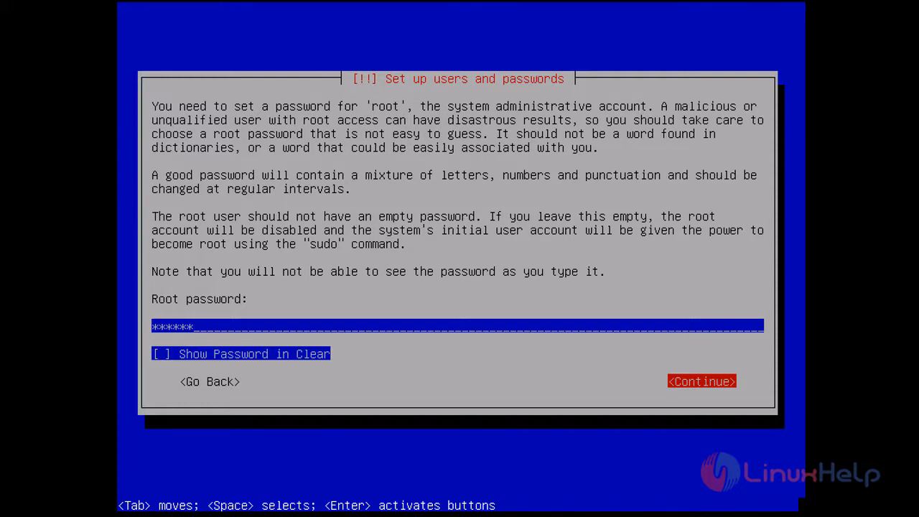
{"action": "key", "text": "Return"}
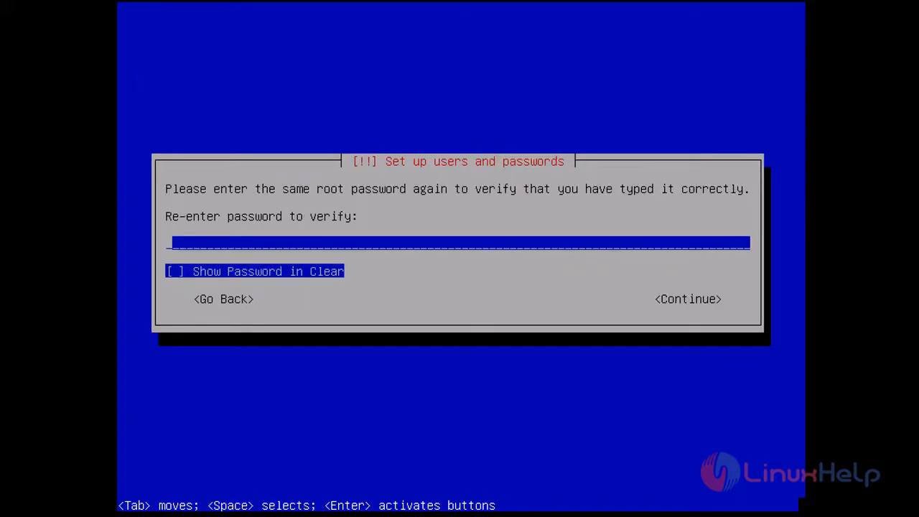
Step: Re-enter the root password to verify it
{"action": "type", "text": "******"}
{"action": "key", "text": "Tab"}
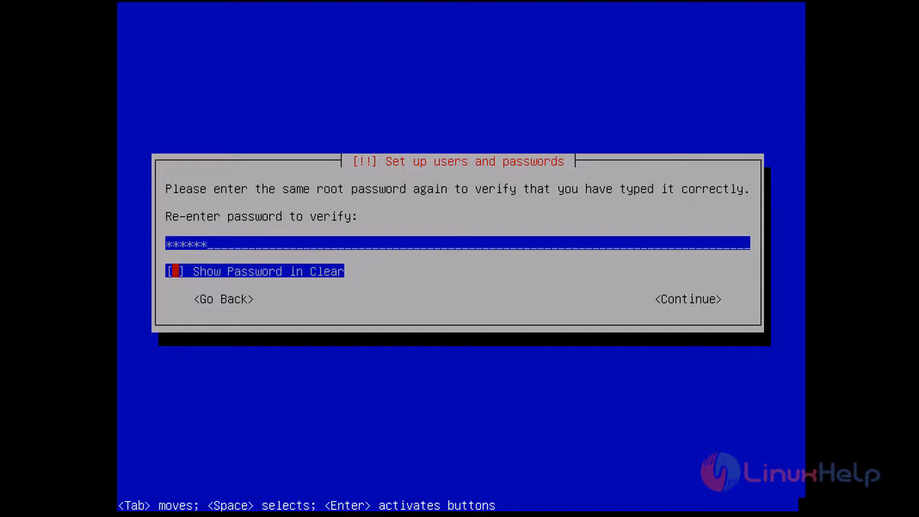
{"action": "key", "text": "Tab"}
{"action": "key", "text": "Return"}
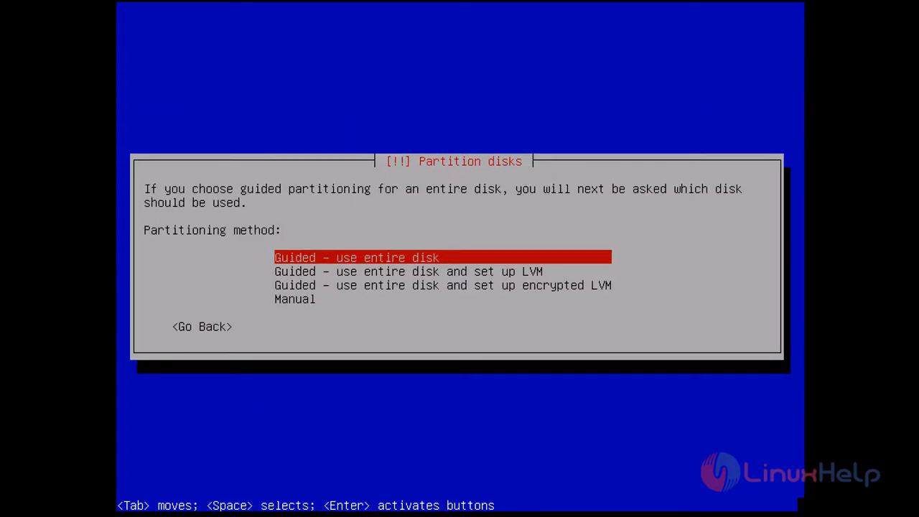
Step: Choose manual partitioning, create an empty partition table on sda, and select its 16.1 GB free space
{"action": "key", "text": "Down"}
{"action": "key", "text": "Down"}
{"action": "key", "text": "Down"}
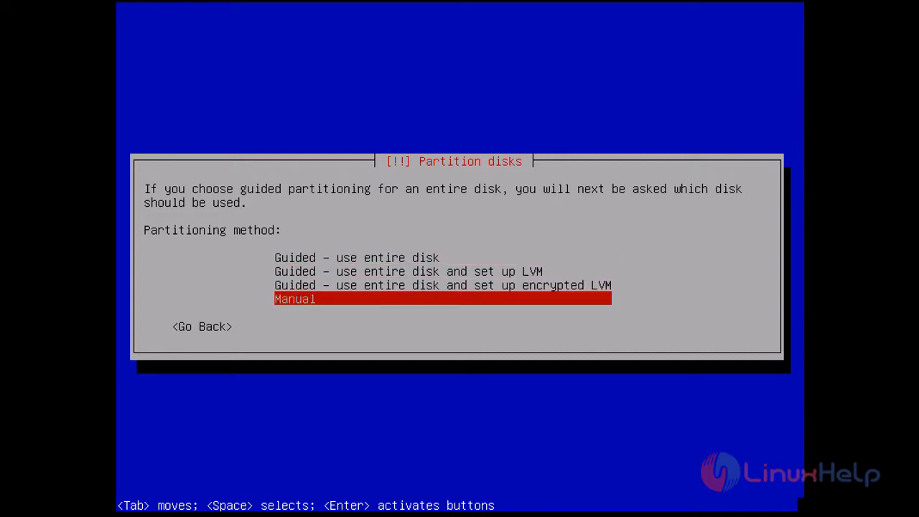
{"action": "key", "text": "Return"}
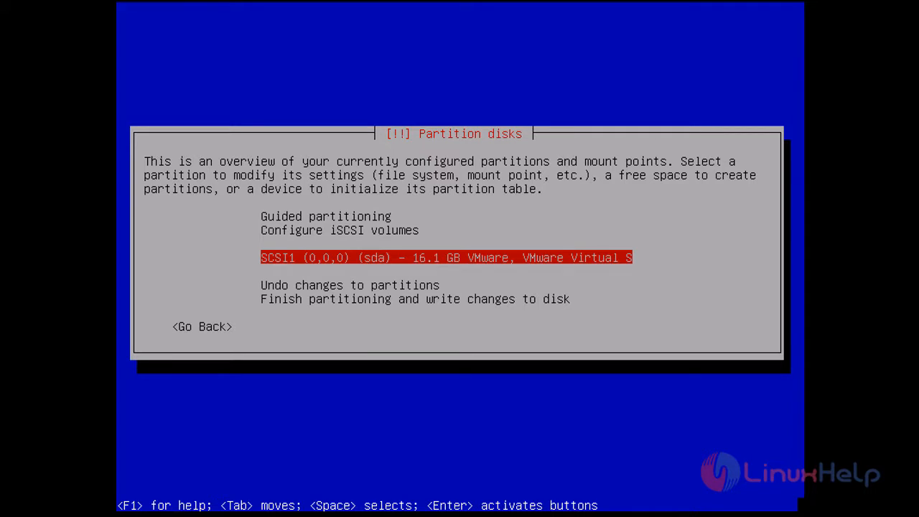
{"action": "key", "text": "Return"}
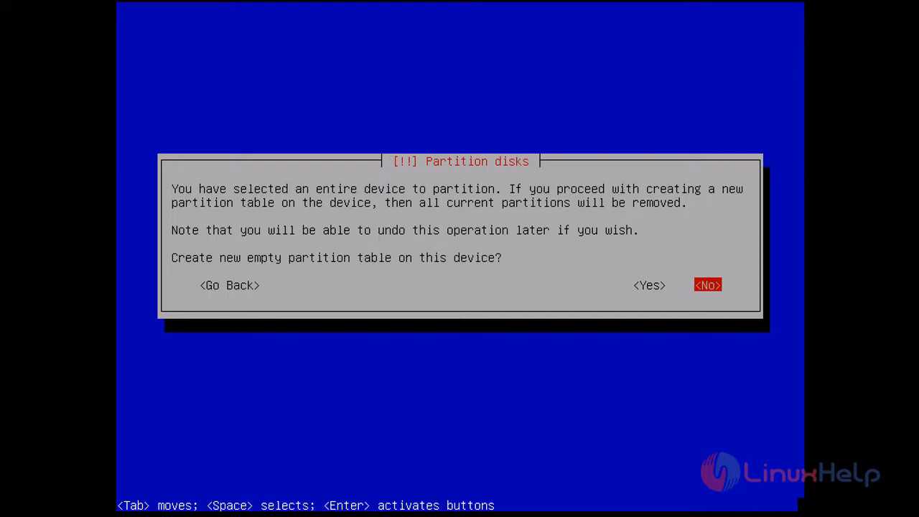
{"action": "key", "text": "Tab"}
{"action": "key", "text": "Tab"}
{"action": "key", "text": "Return"}
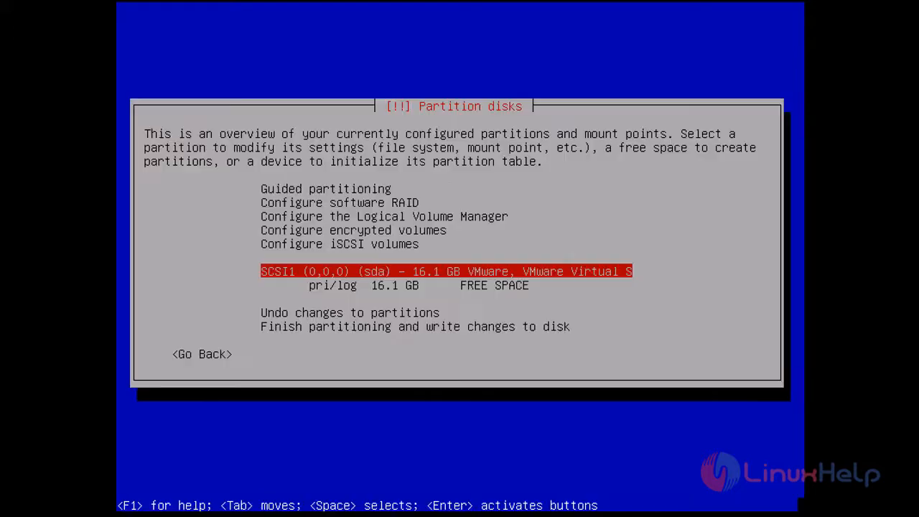
{"action": "key", "text": "Down"}
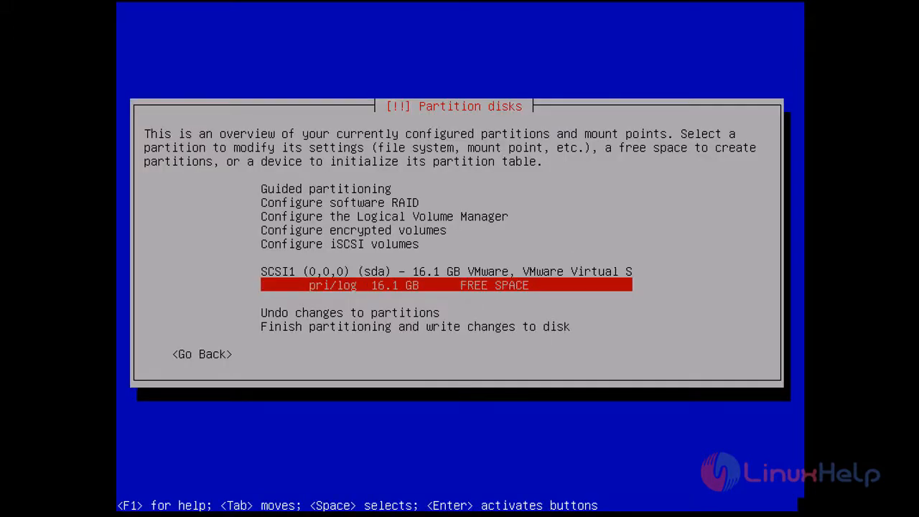
{"action": "key", "text": "Return"}
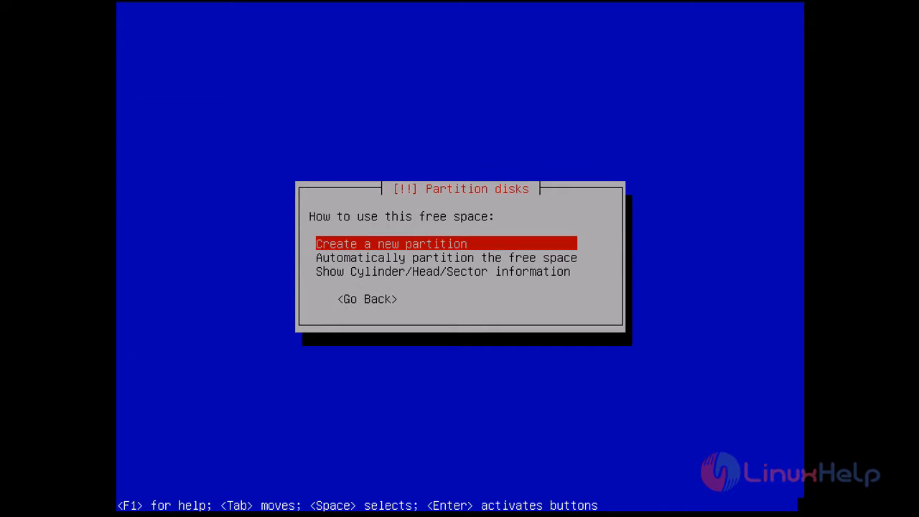
Step: Create a new 8.0 GB primary partition in the free space
{"action": "key", "text": "Return"}
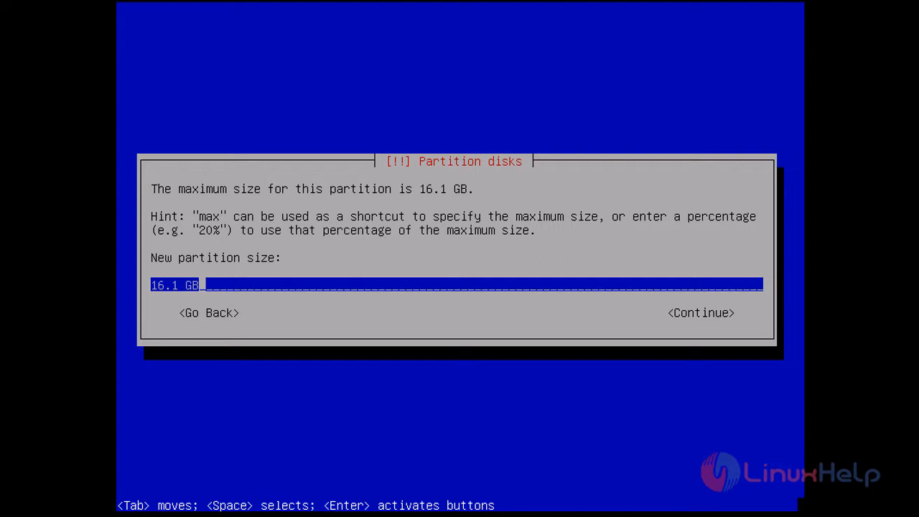
{"action": "key", "text": "BackSpace"}
{"action": "key", "text": "BackSpace"}
{"action": "key", "text": "BackSpace"}
{"action": "key", "text": "BackSpace"}
{"action": "key", "text": "BackSpace"}
{"action": "key", "text": "BackSpace"}
{"action": "key", "text": "BackSpace"}
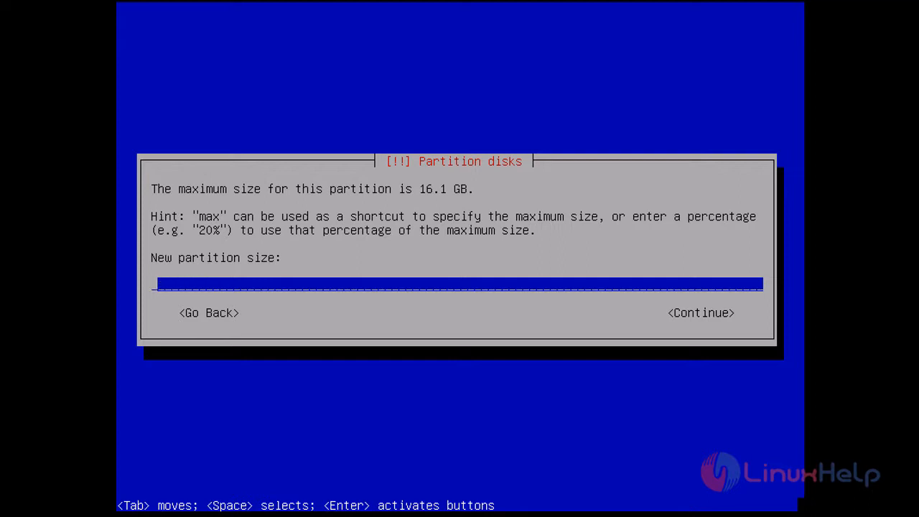
{"action": "type", "text": "8"}
{"action": "type", "text": "0."}
{"action": "type", "text": " GB"}
{"action": "key", "text": "BackSpace"}
{"action": "key", "text": "BackSpace"}
{"action": "key", "text": "BackSpace"}
{"action": "key", "text": "BackSpace"}
{"action": "key", "text": "BackSpace"}
{"action": "type", "text": ".0 GB"}
{"action": "key", "text": "Tab"}
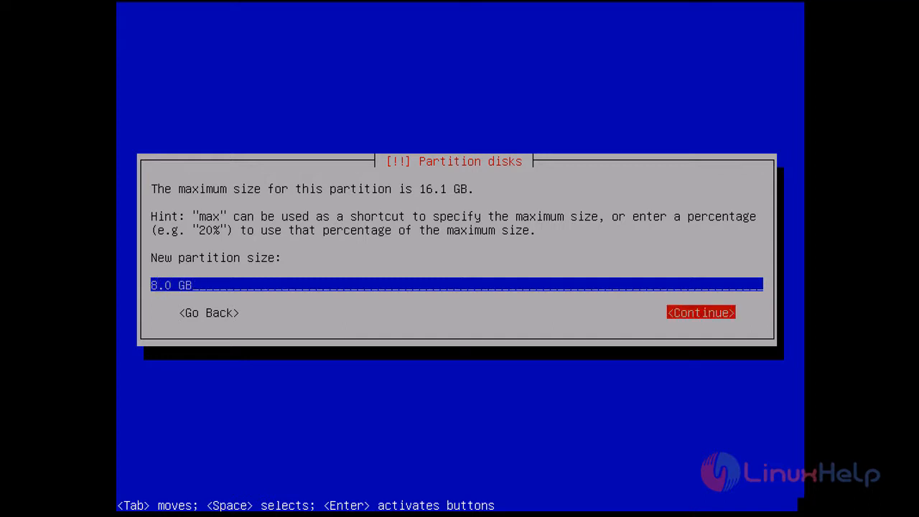
{"action": "key", "text": "Return"}
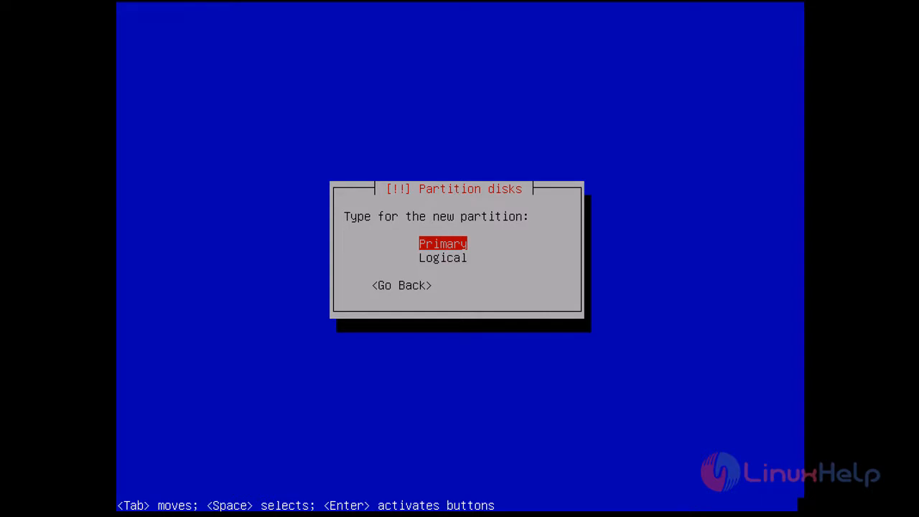
{"action": "key", "text": "Return"}
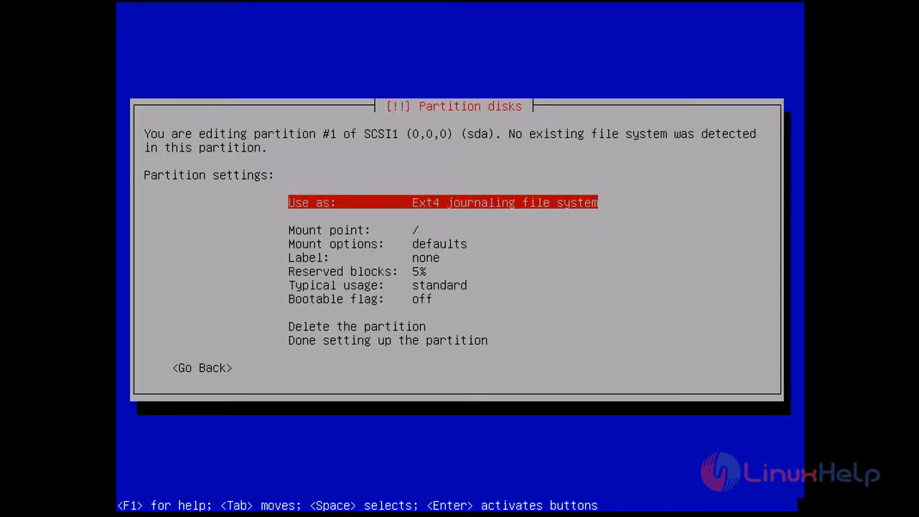
Step: Turn on the bootable flag and finish the ext4 root partition mounted at /
{"action": "key", "text": "Down"}
{"action": "key", "text": "Down"}
{"action": "key", "text": "Down"}
{"action": "key", "text": "Down"}
{"action": "key", "text": "Down"}
{"action": "key", "text": "Down"}
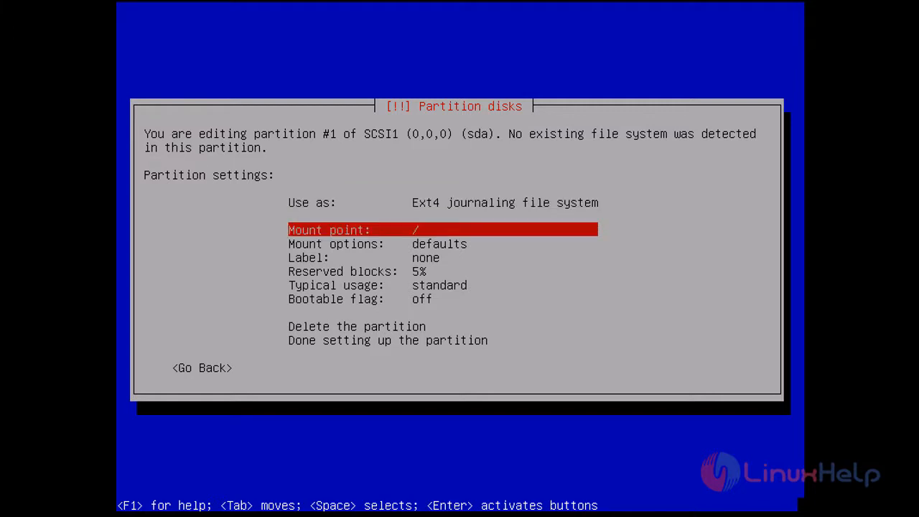
{"action": "key", "text": "Return"}
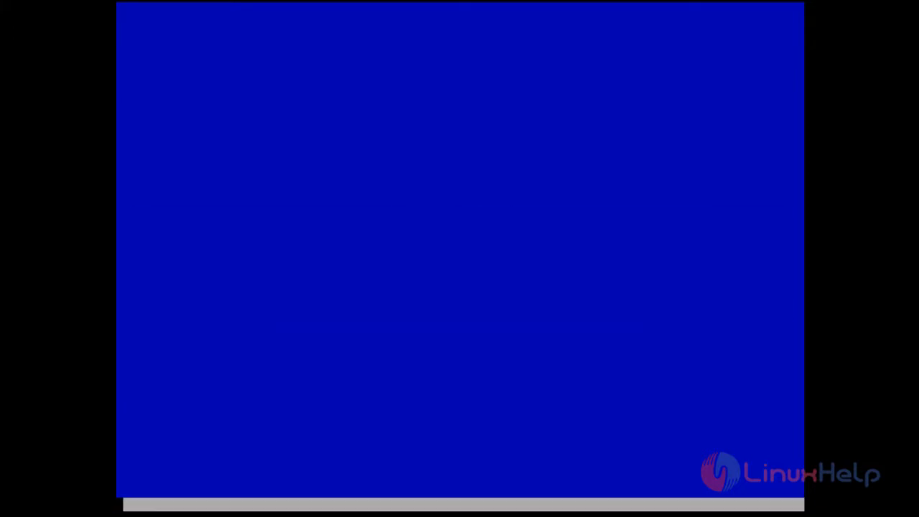
{"action": "key", "text": "Down"}
{"action": "key", "text": "Down"}
{"action": "key", "text": "Down"}
{"action": "key", "text": "Down"}
{"action": "key", "text": "Down"}
{"action": "key", "text": "Down"}
{"action": "key", "text": "Down"}
{"action": "key", "text": "Down"}
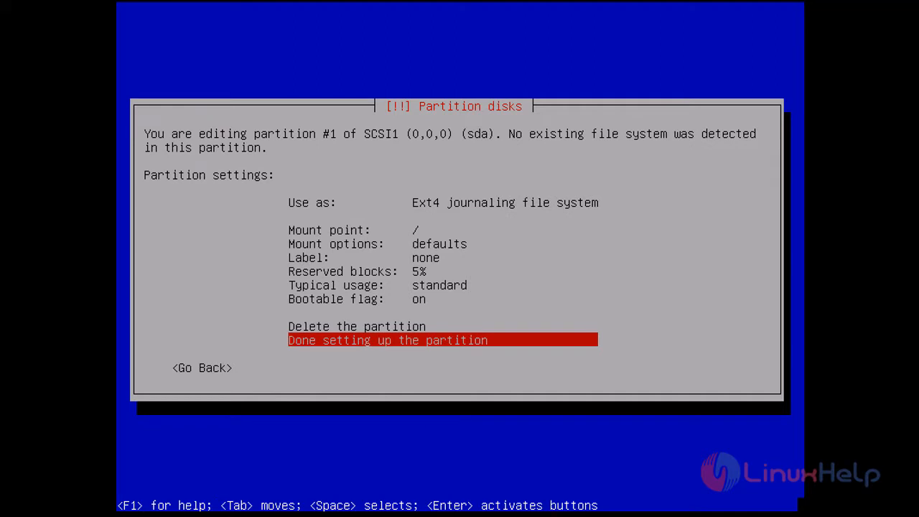
{"action": "key", "text": "Return"}
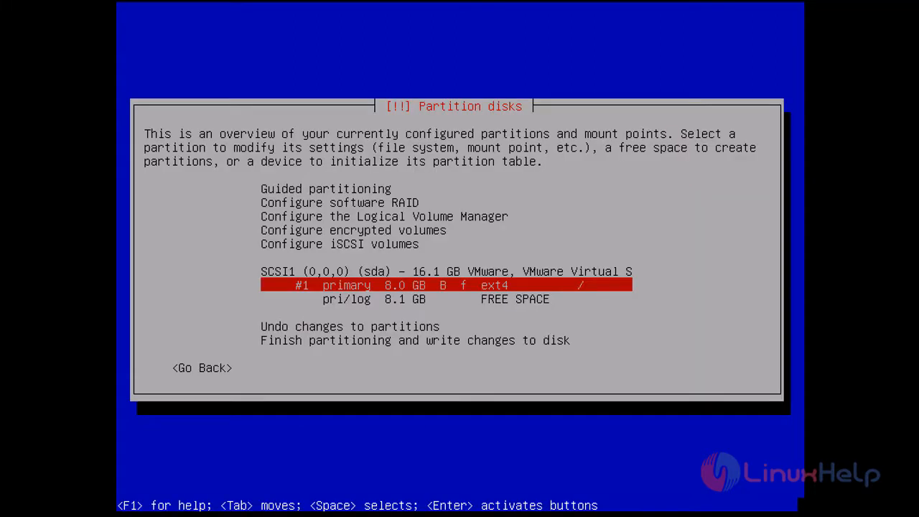
Step: Create a second primary partition using the full remaining 8.1 GB
{"action": "key", "text": "Down"}
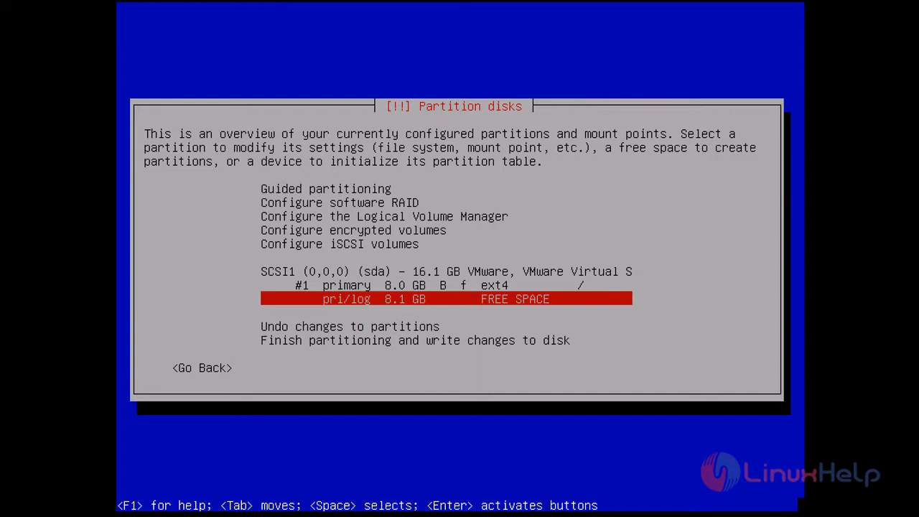
{"action": "key", "text": "Return"}
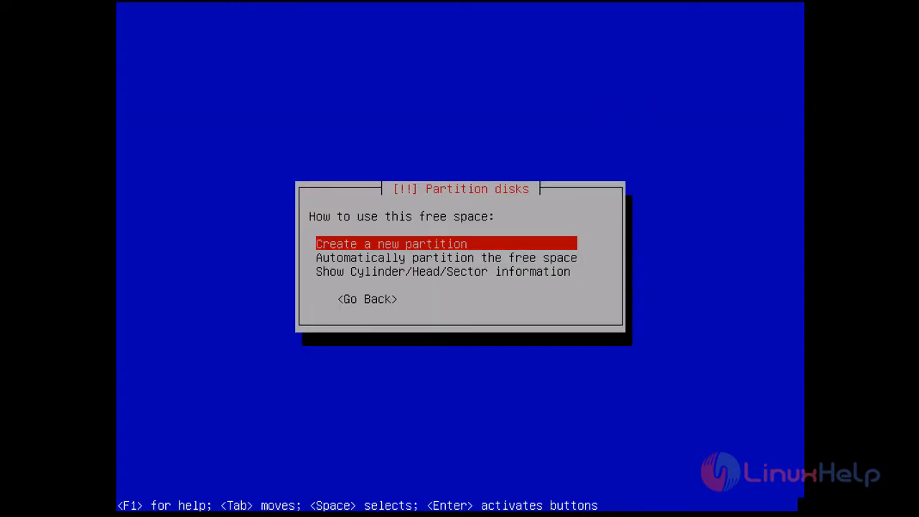
{"action": "key", "text": "Return"}
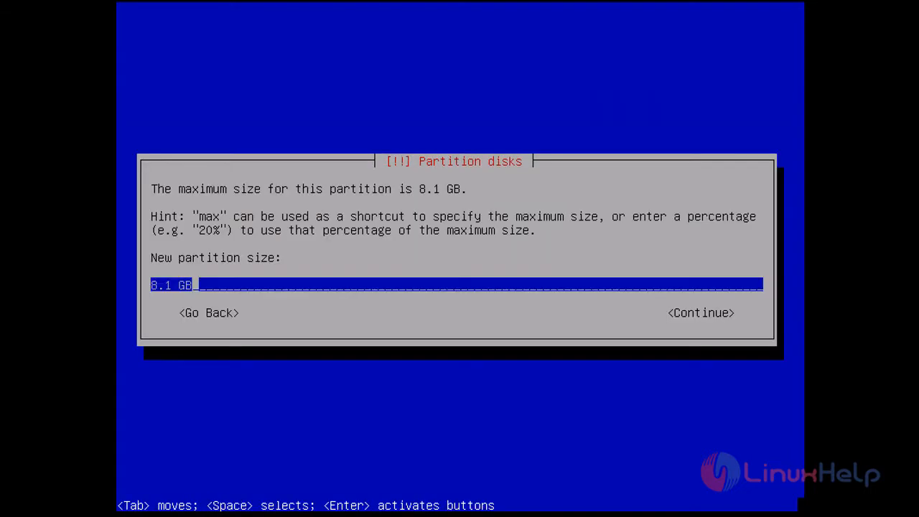
{"action": "key", "text": "Tab"}
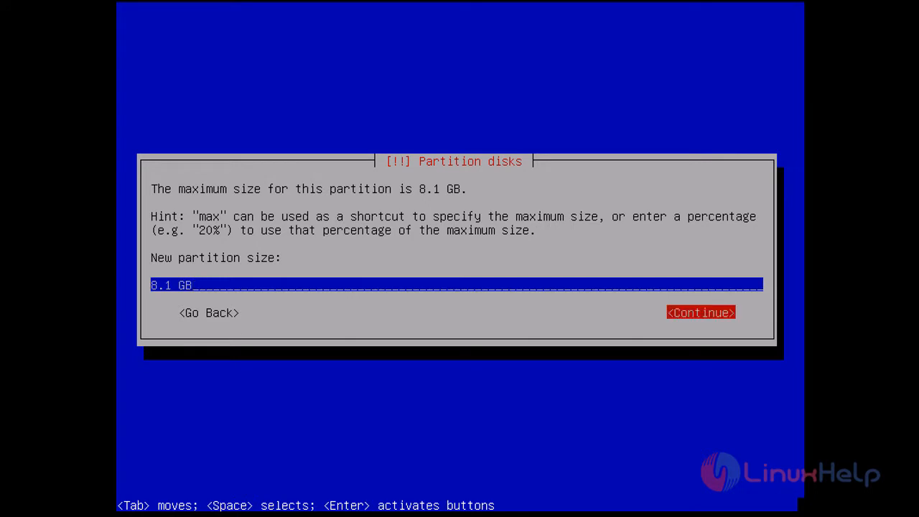
{"action": "key", "text": "Return"}
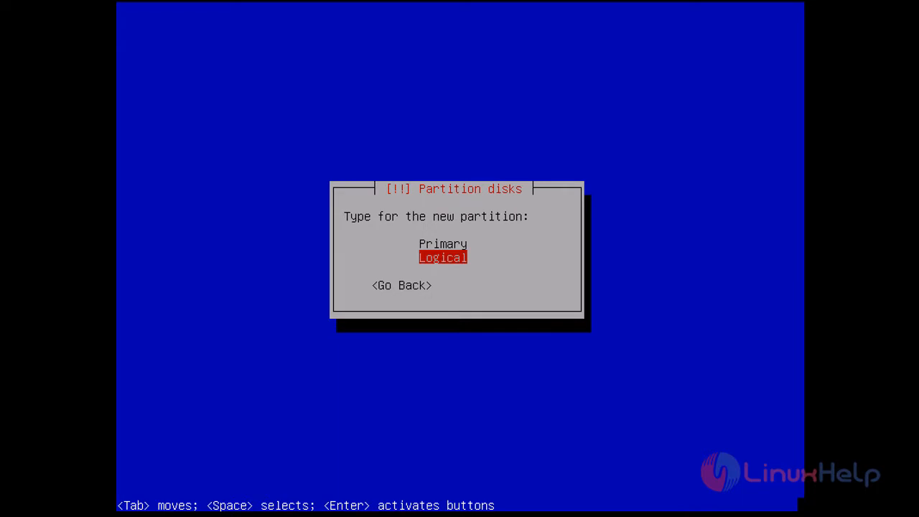
{"action": "key", "text": "Up"}
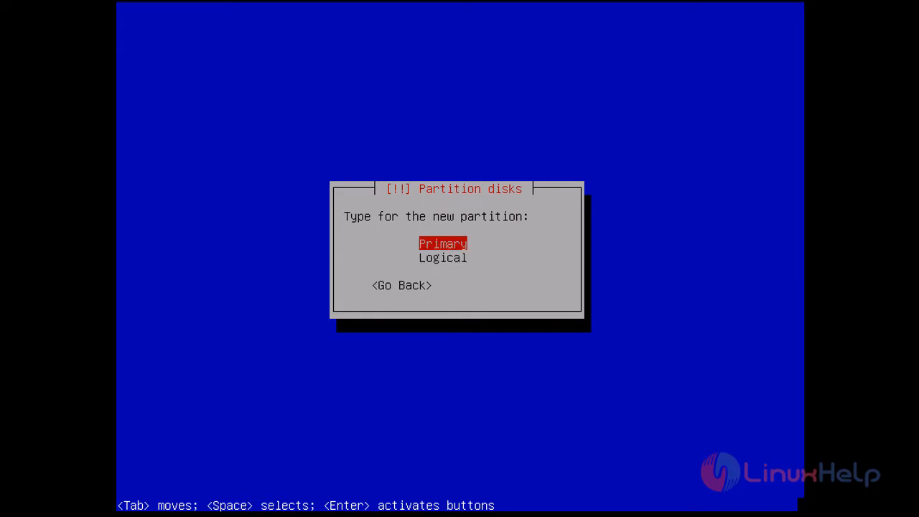
{"action": "key", "text": "Return"}
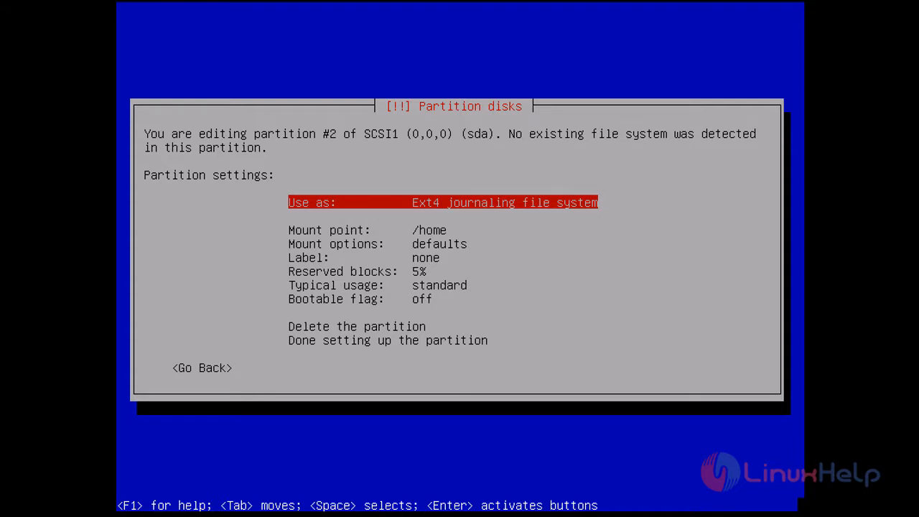
Step: Use partition #2 as swap area with the bootable flag on, and finish its setup
{"action": "key", "text": "Return"}
{"action": "key", "text": "Down"}
{"action": "key", "text": "Down"}
{"action": "key", "text": "Down"}
{"action": "key", "text": "Down"}
{"action": "key", "text": "Down"}
{"action": "key", "text": "Down"}
{"action": "key", "text": "Down"}
{"action": "key", "text": "Down"}
{"action": "key", "text": "Down"}
{"action": "key", "text": "Down"}
{"action": "key", "text": "Down"}
{"action": "key", "text": "Down"}
{"action": "key", "text": "Up"}
{"action": "key", "text": "Up"}
{"action": "key", "text": "Up"}
{"action": "key", "text": "Up"}
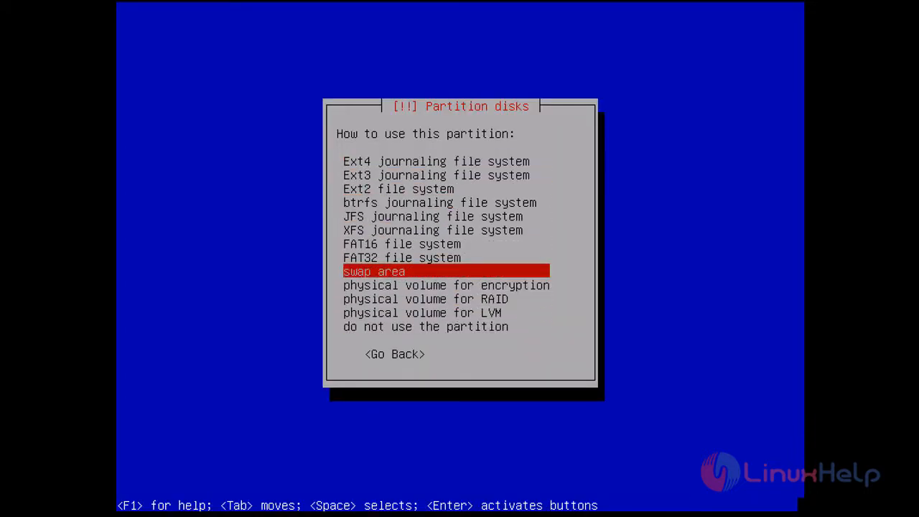
{"action": "key", "text": "Return"}
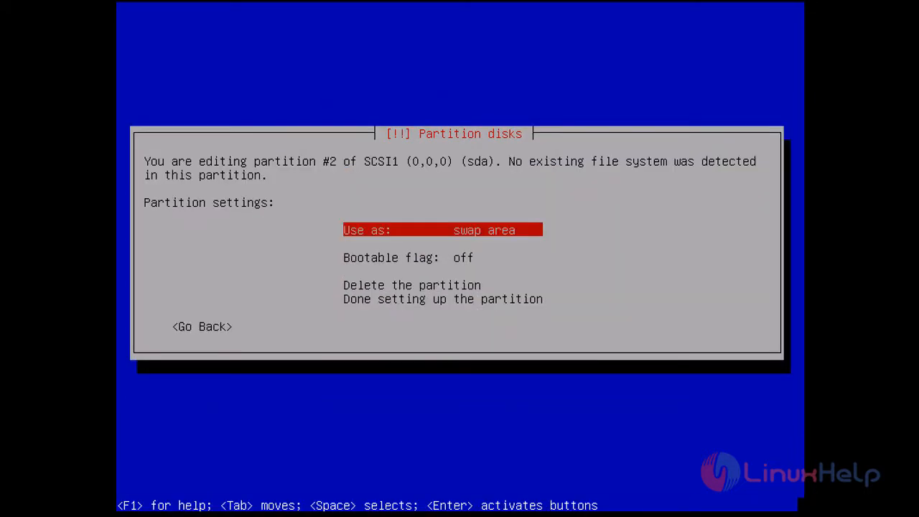
{"action": "key", "text": "Down"}
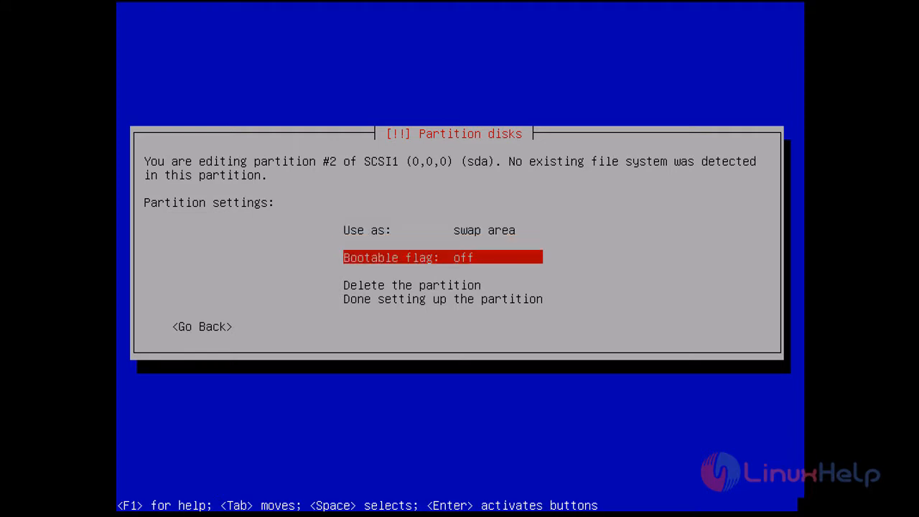
{"action": "key", "text": "Return"}
{"action": "key", "text": "Down"}
{"action": "key", "text": "Down"}
{"action": "key", "text": "Down"}
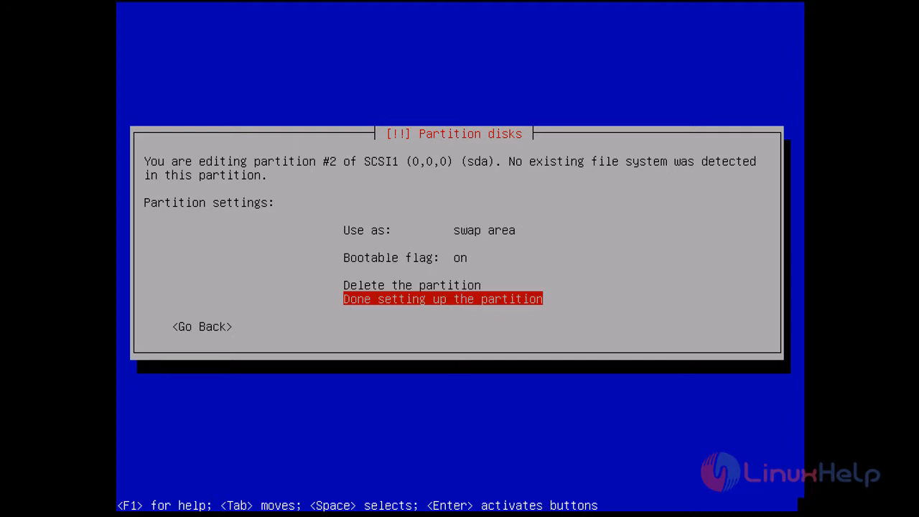
{"action": "key", "text": "Return"}
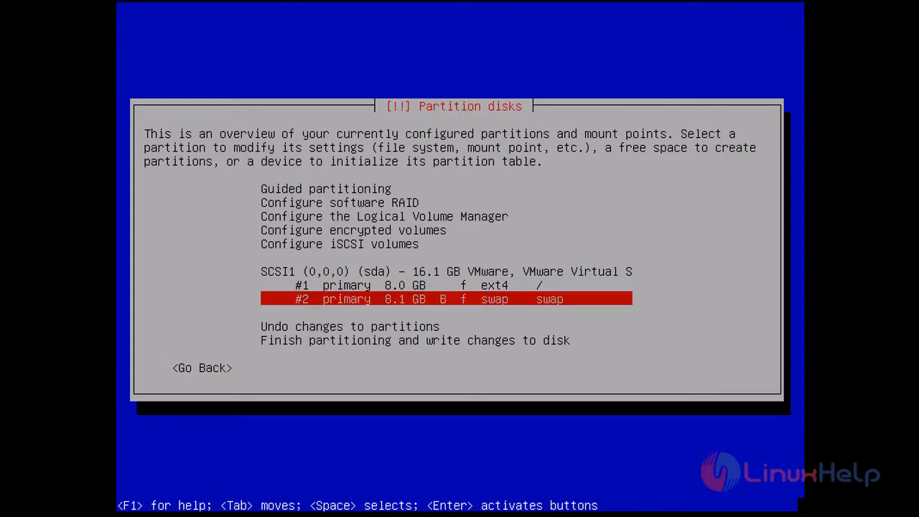
Step: Finish partitioning and write the ext4 and swap partition changes to disk
{"action": "key", "text": "Down"}
{"action": "key", "text": "Down"}
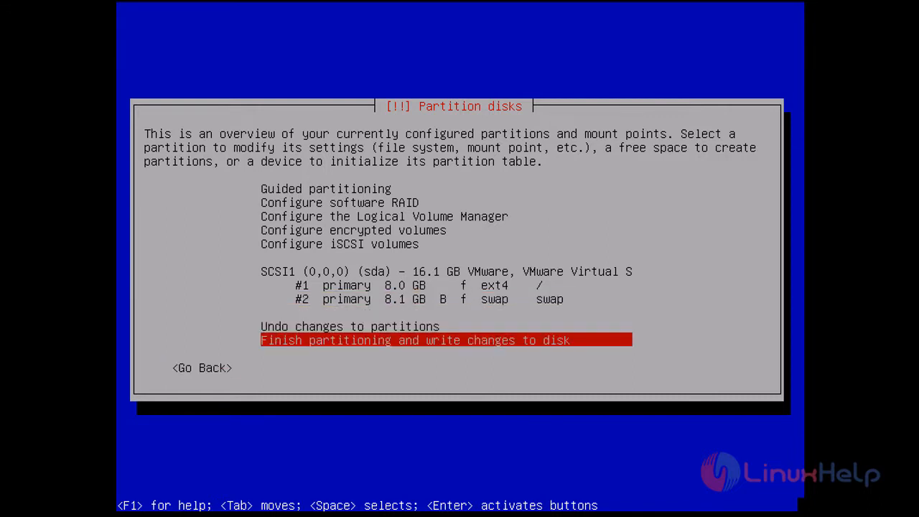
{"action": "key", "text": "Return"}
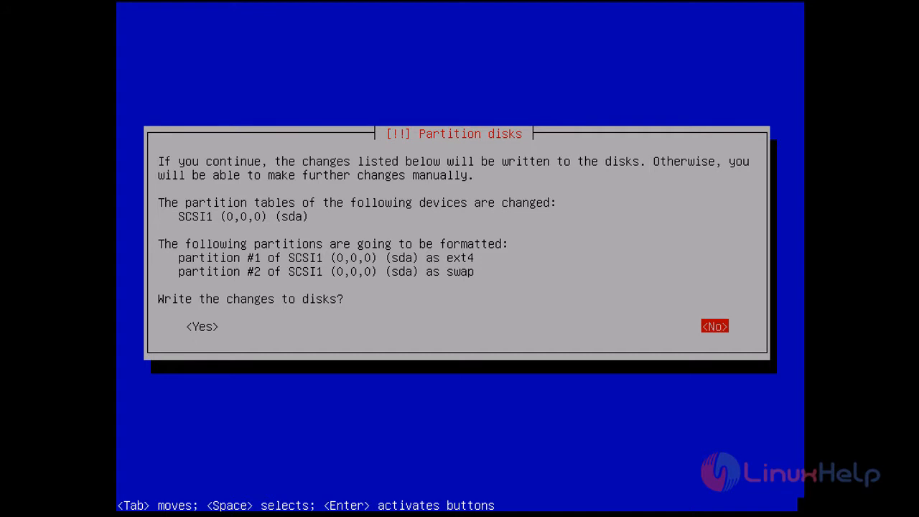
{"action": "key", "text": "Tab"}
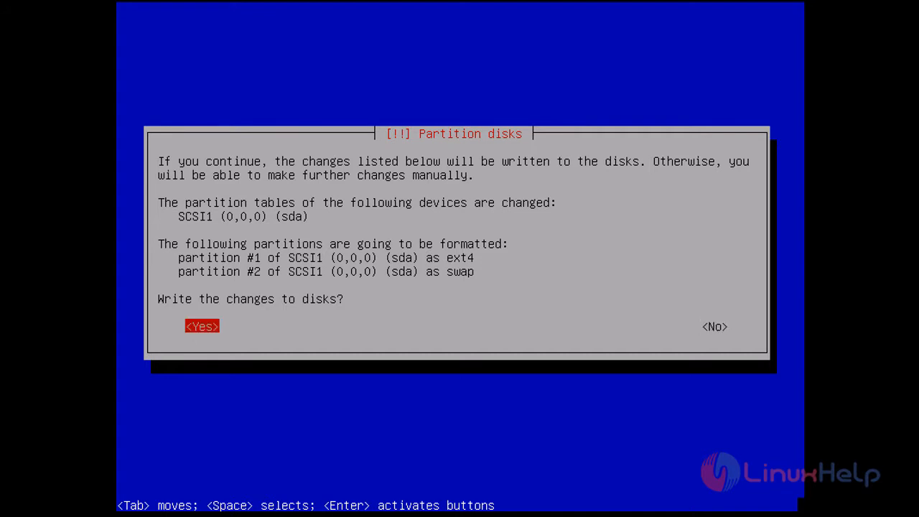
{"action": "key", "text": "Return"}
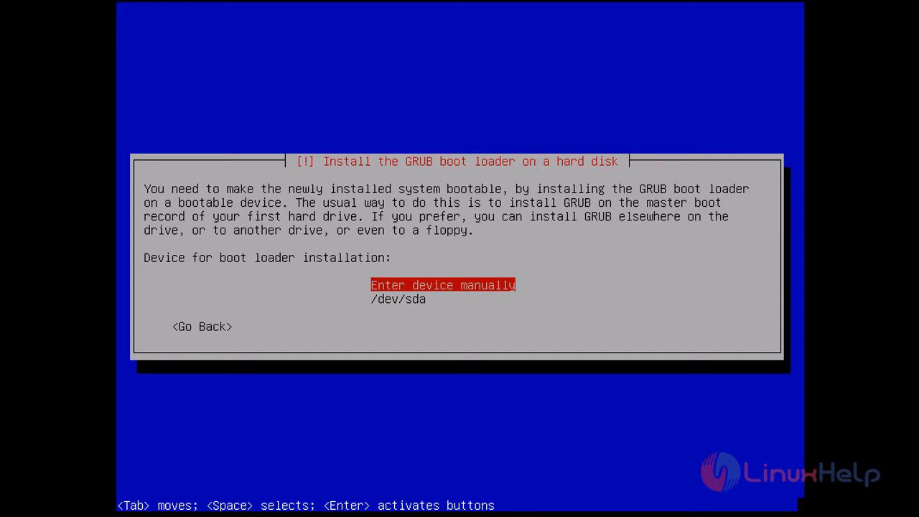
Step: Install GRUB on /dev/sda and continue past Installation complete to boot the new system
{"action": "key", "text": "Down"}
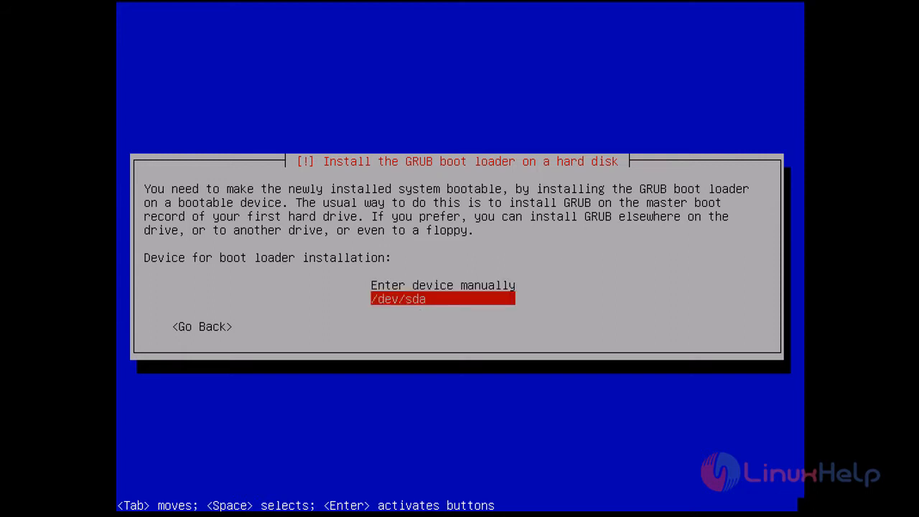
{"action": "key", "text": "Return"}
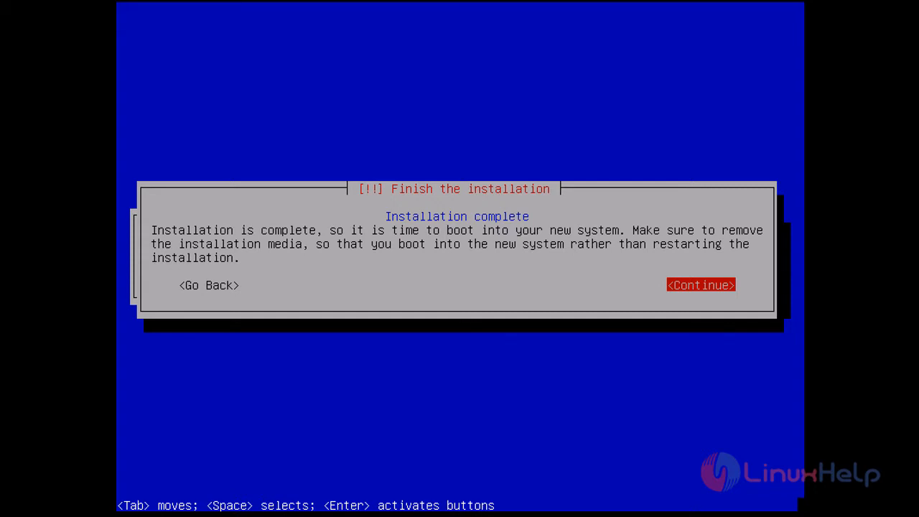
{"action": "key", "text": "Return"}
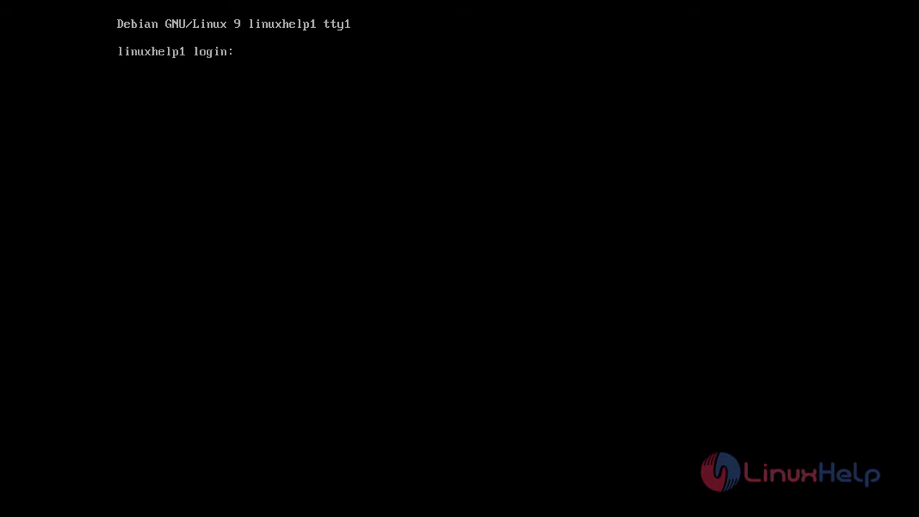
Step: Log in to the Zevenet console as root with the root password and get a shell prompt
{"action": "type", "text": "root"}
{"action": "key", "text": "Return"}
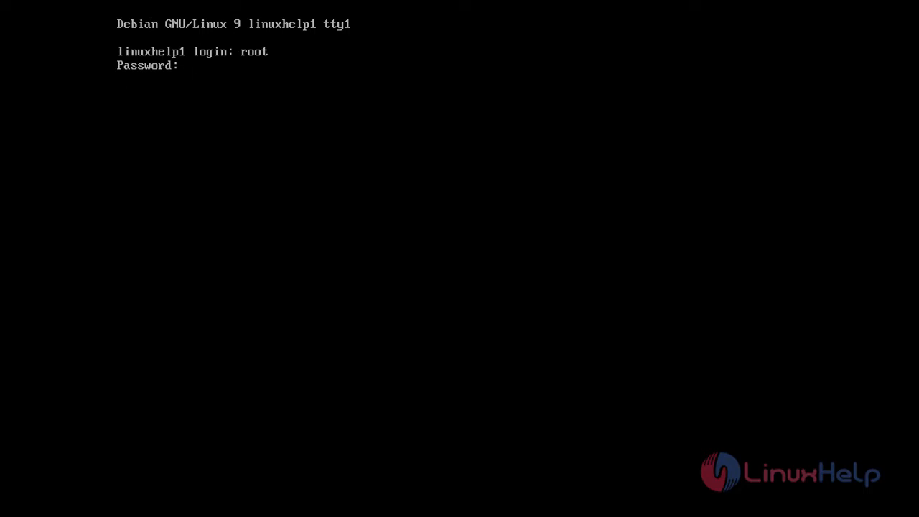
{"action": "key", "text": "Return"}
{"action": "key", "text": "Return"}
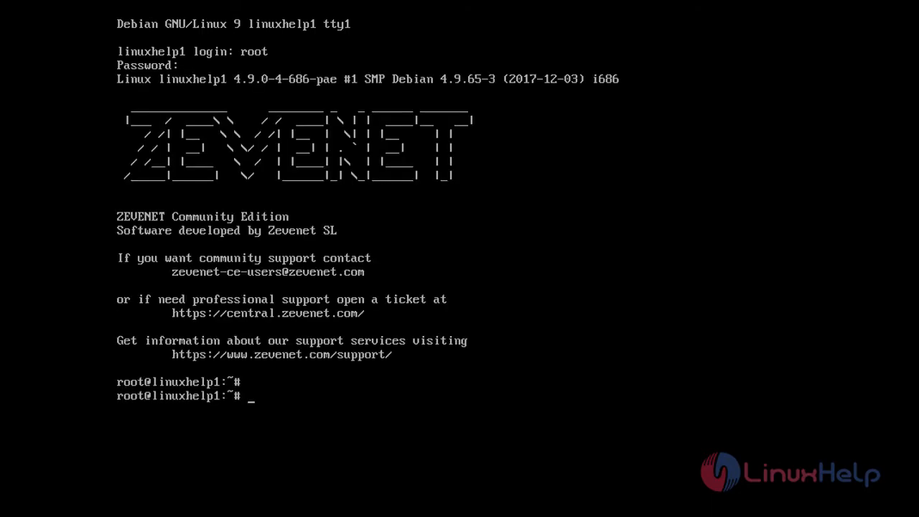
{"action": "key", "text": "Return"}
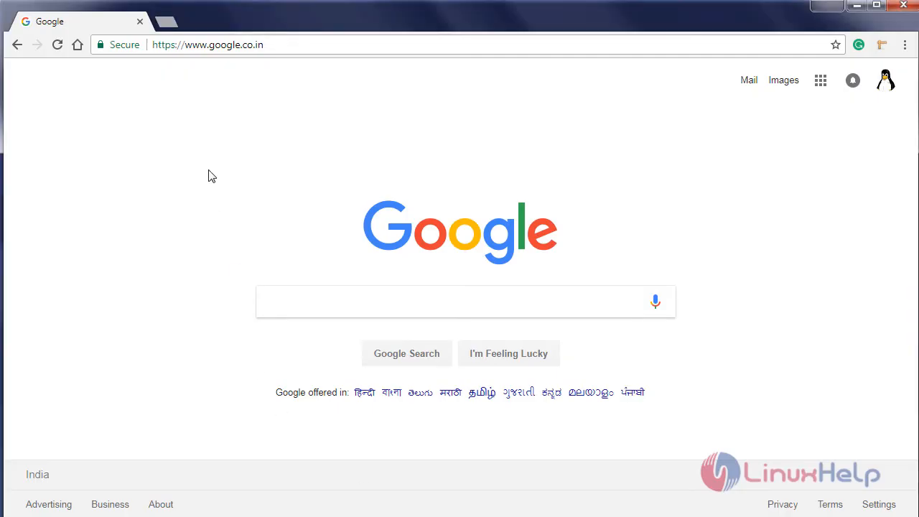
{"action": "left_click", "coordinate": [300, 45]}
{"action": "type", "text": "https://"}
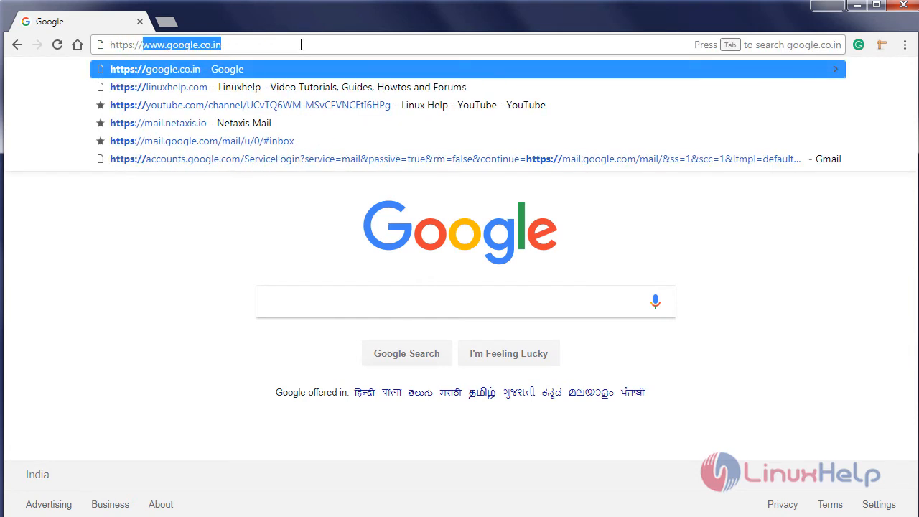
{"action": "type", "text": "192.168.7.234"}
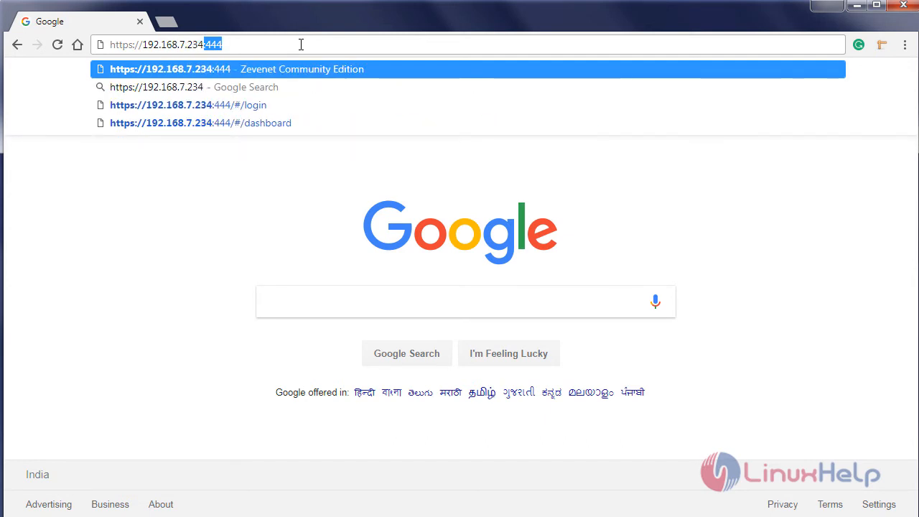
{"action": "type", "text": ":444"}
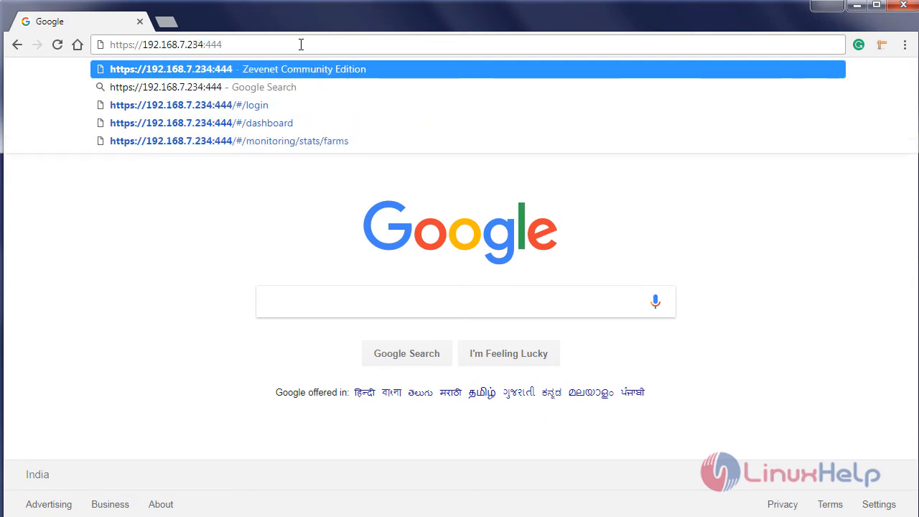
{"action": "key", "text": "Return"}
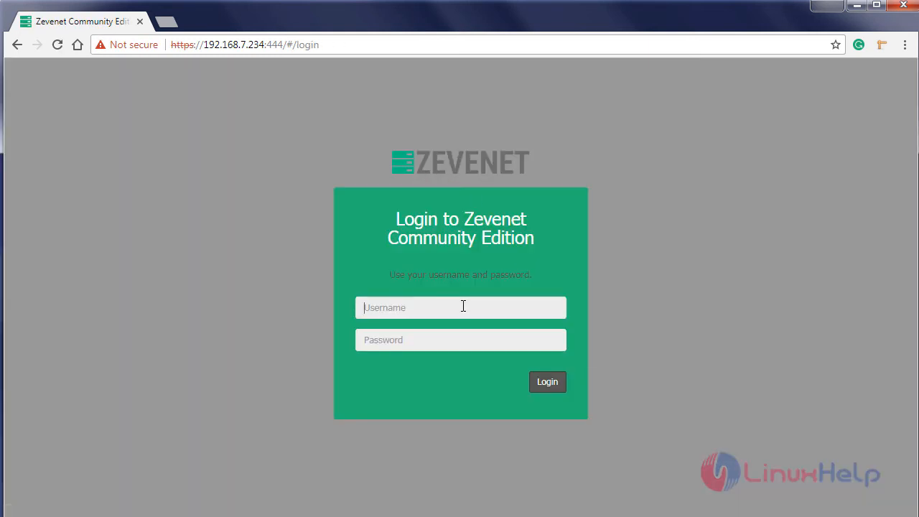
Step: Sign in to the web GUI as root with the account password and scroll the Dashboard to its version 5.0 details
{"action": "left_click", "coordinate": [463, 306]}
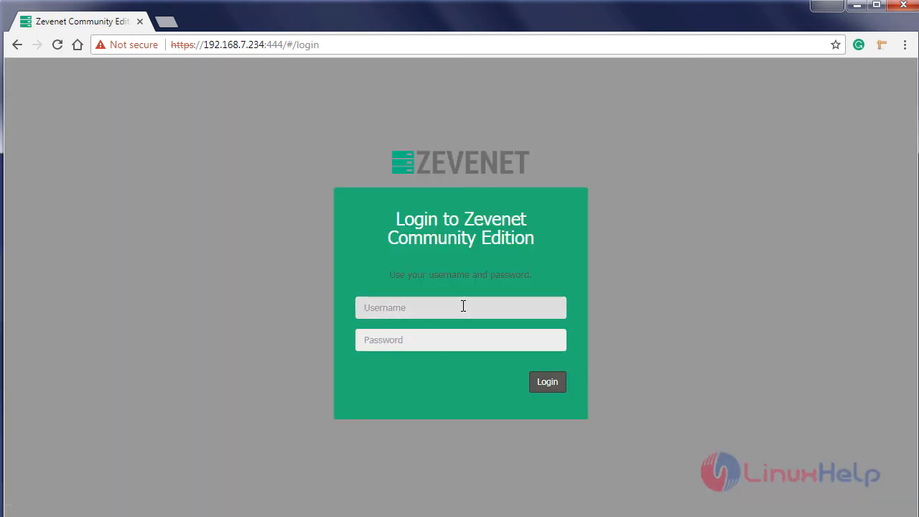
{"action": "type", "text": "root"}
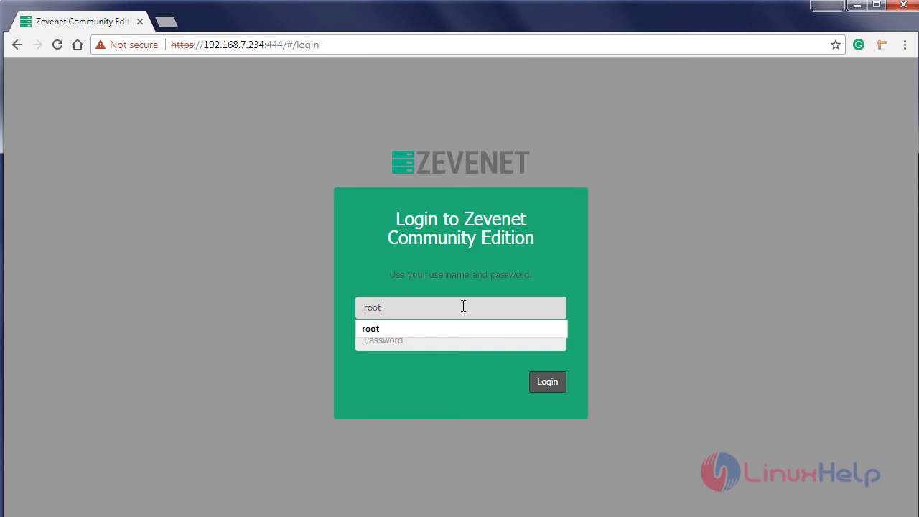
{"action": "key", "text": "Tab"}
{"action": "type", "text": "*****"}
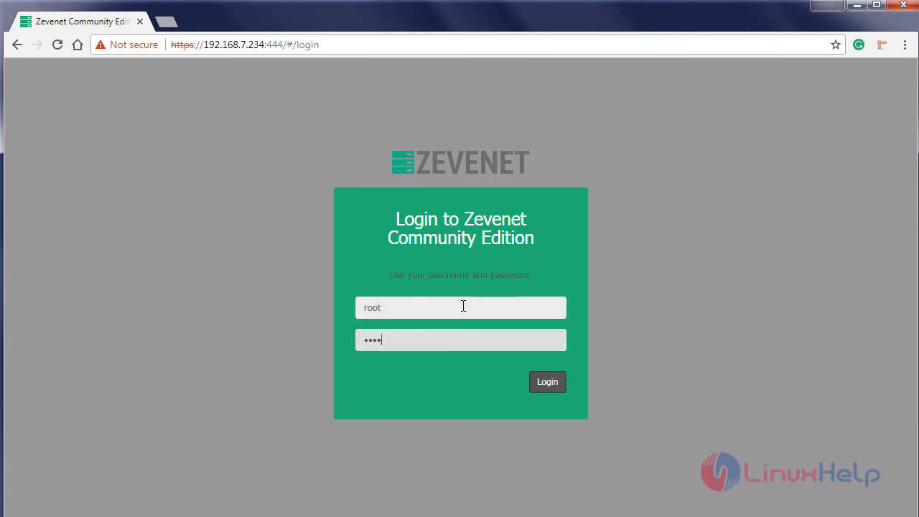
{"action": "type", "text": "*"}
{"action": "key", "text": "Return"}
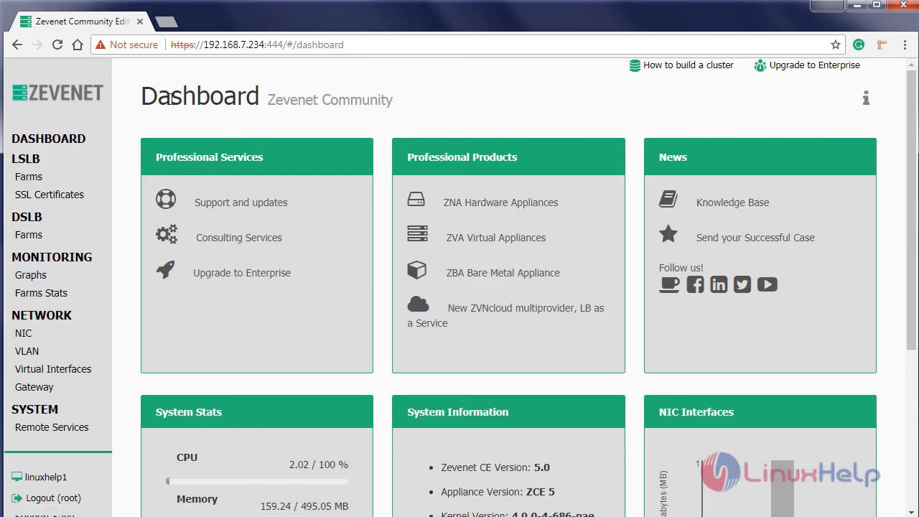
{"action": "scroll", "coordinate": [62, 198], "scroll_direction": "down", "scroll_amount": 2}
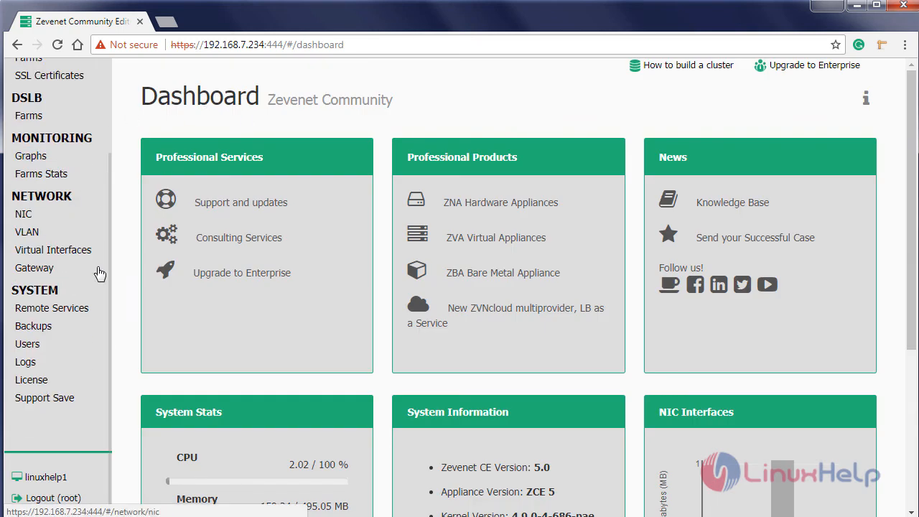
{"action": "scroll", "coordinate": [564, 263], "scroll_direction": "down", "scroll_amount": 4}
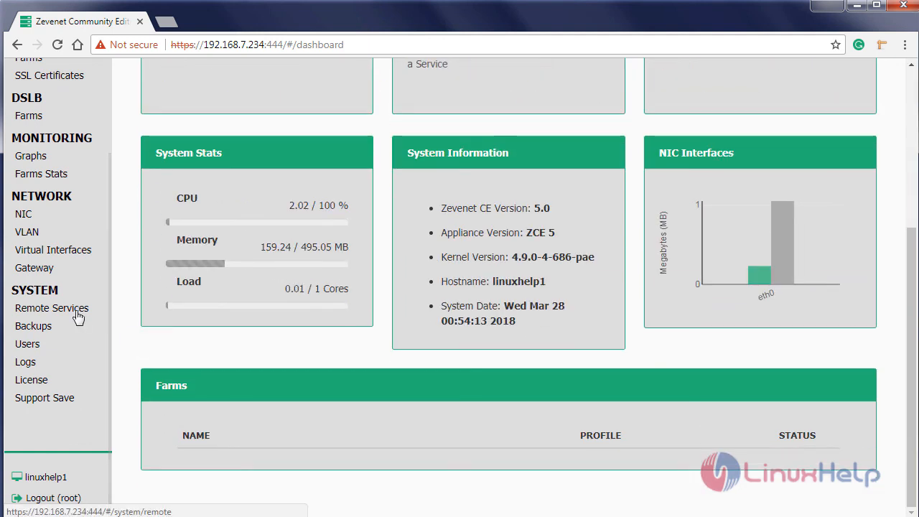